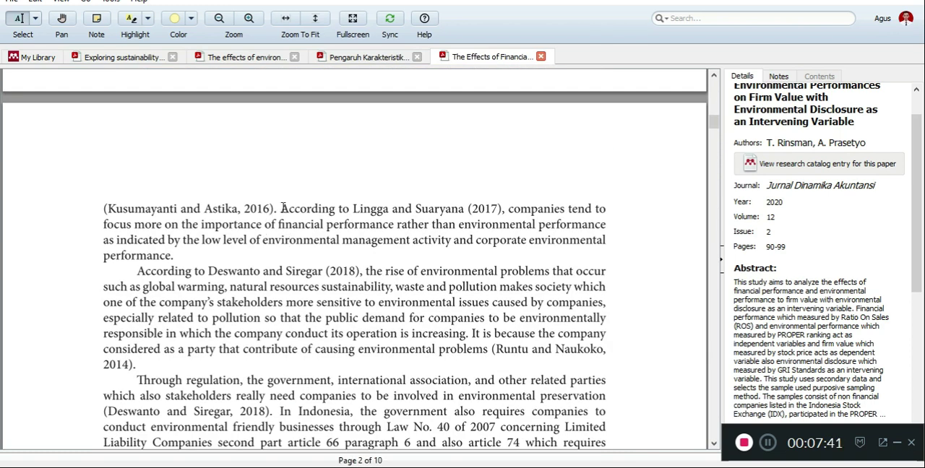
- Copy the page 2 sentence about companies focusing on financial rather than environmental performance and paste it at the end of Word's Introduction paragraph
drag(281, 209, 170, 255)
right_click(149, 247)
click(155, 289)
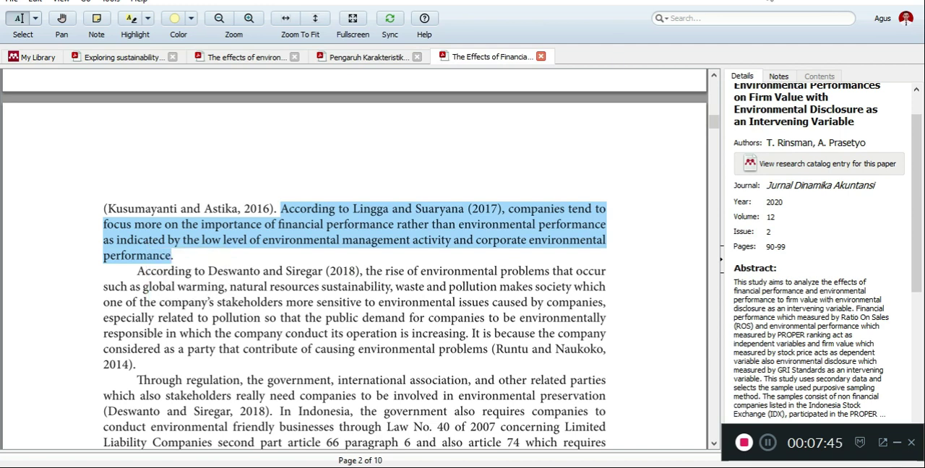
key(alt+Tab)
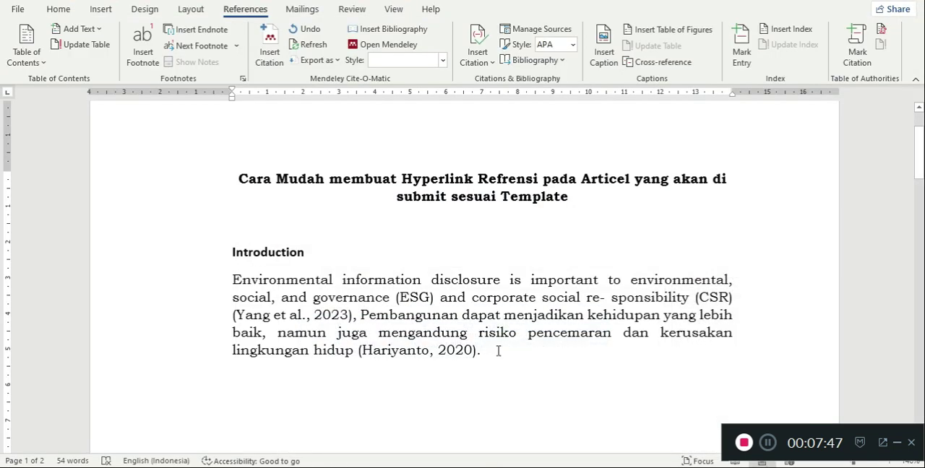
right_click(498, 351)
click(481, 215)
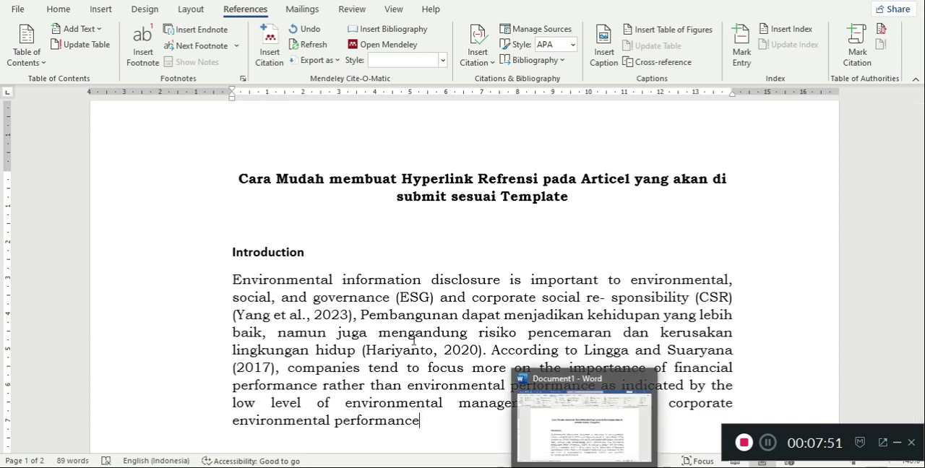
scroll(413, 347, down, 2)
- Switch back to Mendeley and try to copy the first author's name from the paper's Authors details
mouse_move(605, 467)
click(599, 422)
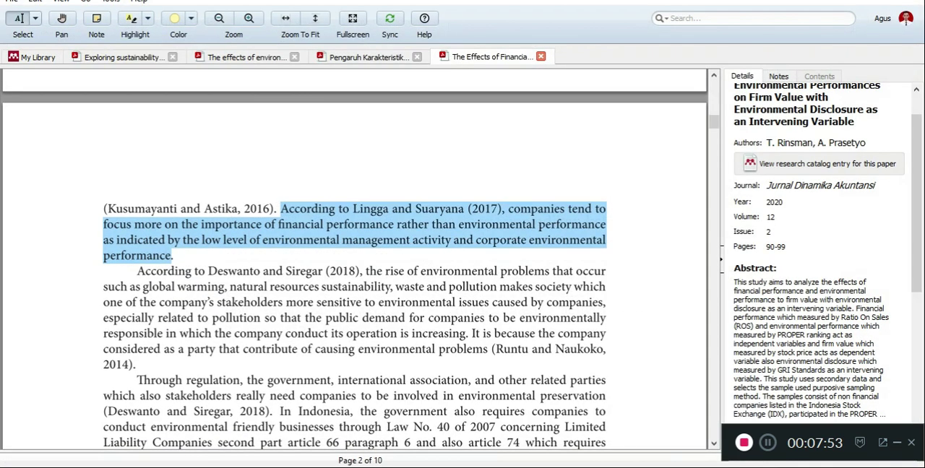
click(804, 143)
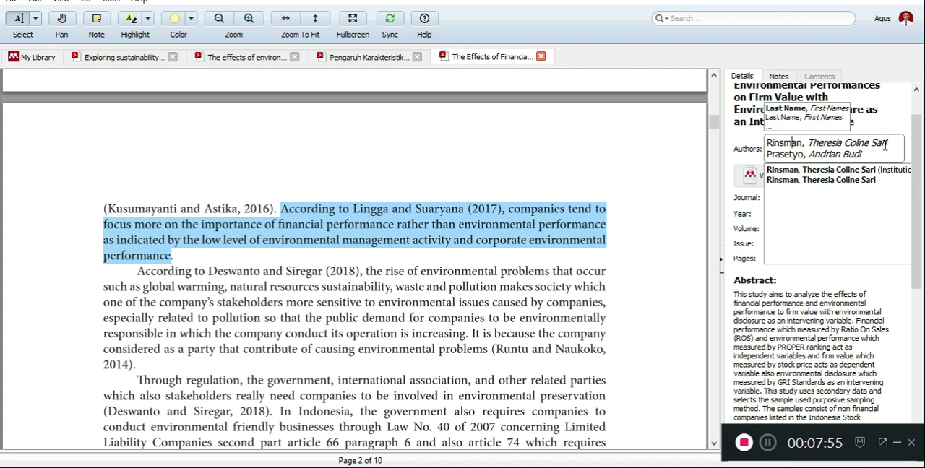
drag(897, 142, 764, 143)
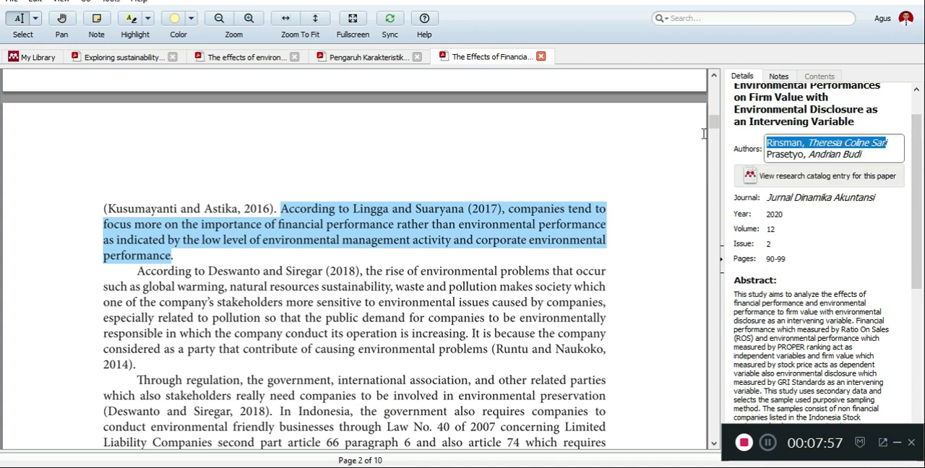
right_click(779, 140)
click(811, 197)
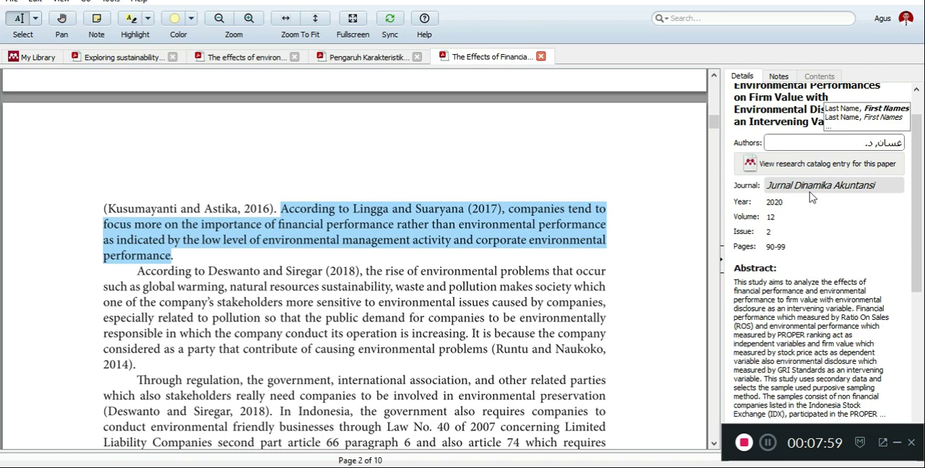
key(ctrl+z)
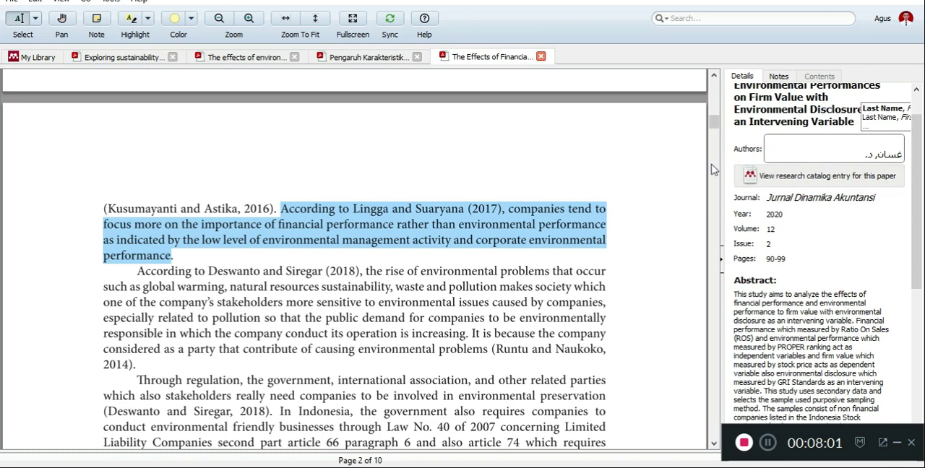
key(ctrl+z)
click(680, 187)
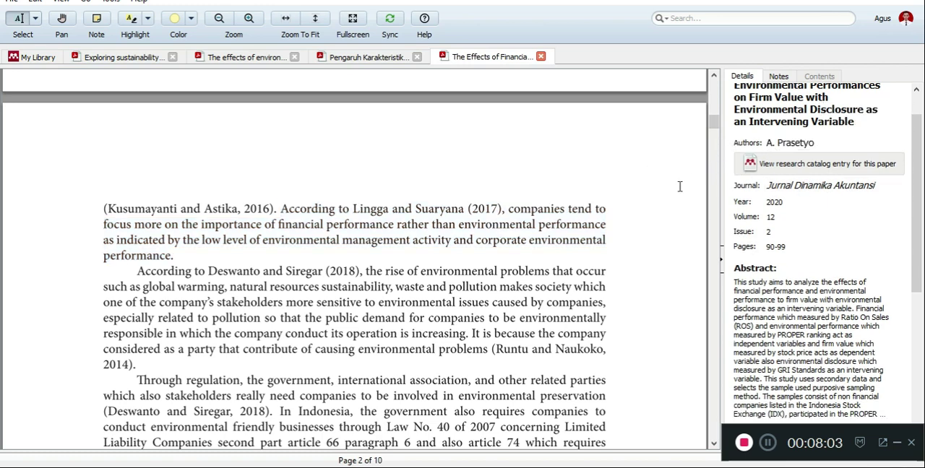
- Copy both author names from the article's first page and replace the paper's Authors entry with them
scroll(564, 199, up, 6)
scroll(564, 199, up, 5)
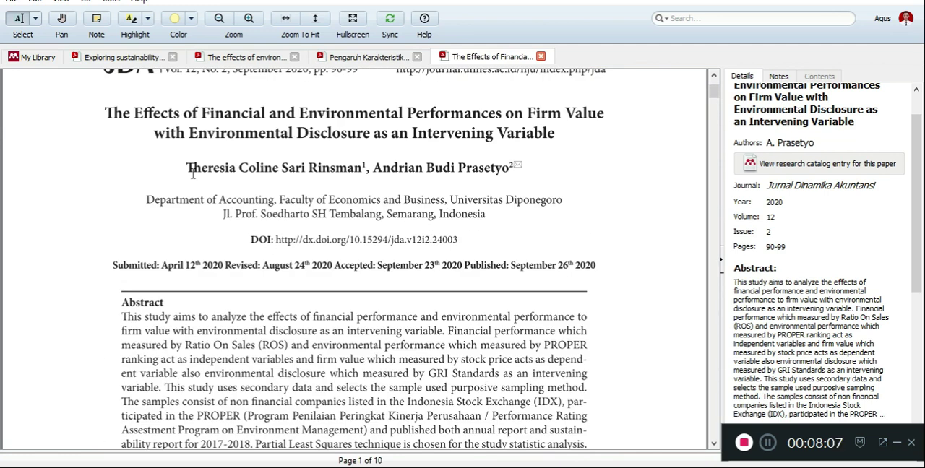
drag(187, 167, 510, 168)
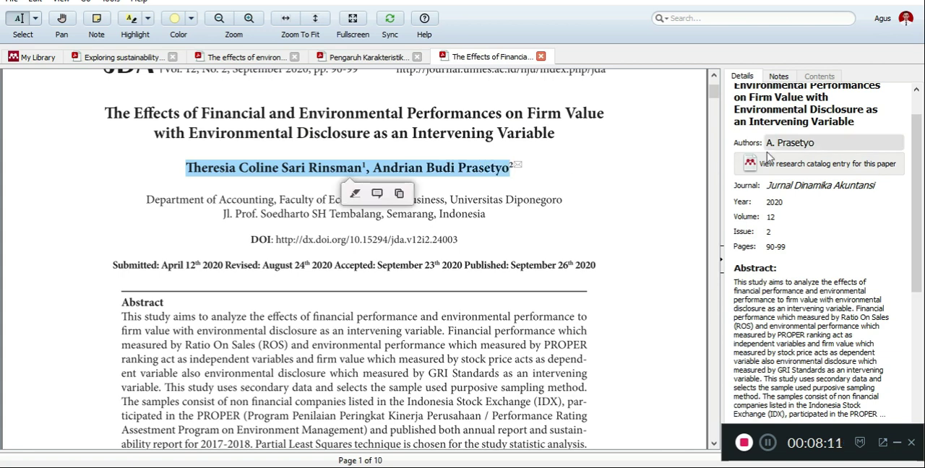
click(800, 143)
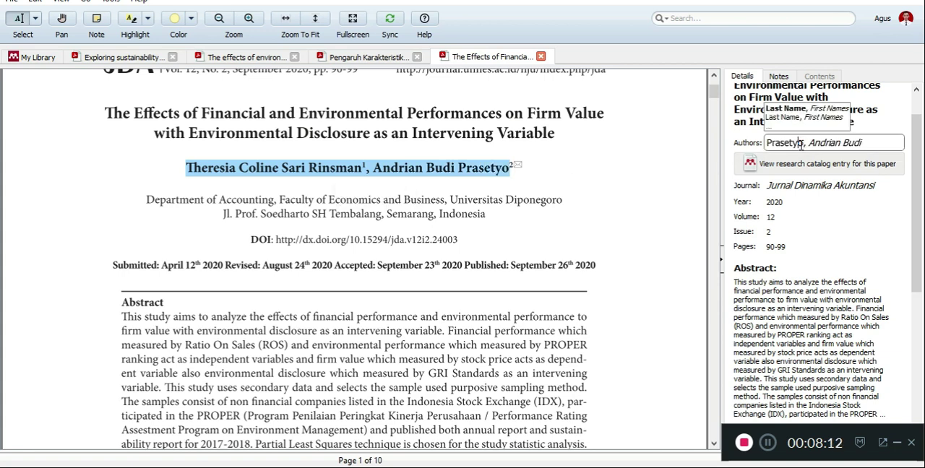
right_click(482, 172)
click(502, 217)
click(818, 143)
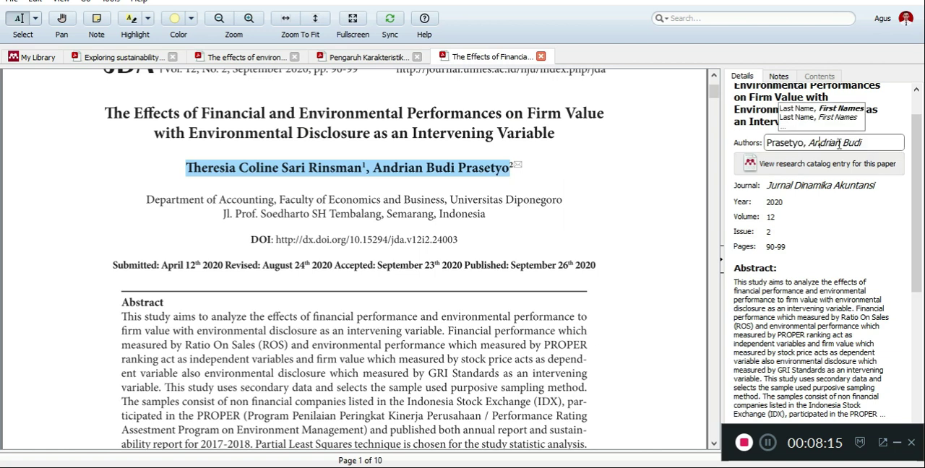
click(867, 143)
click(767, 142)
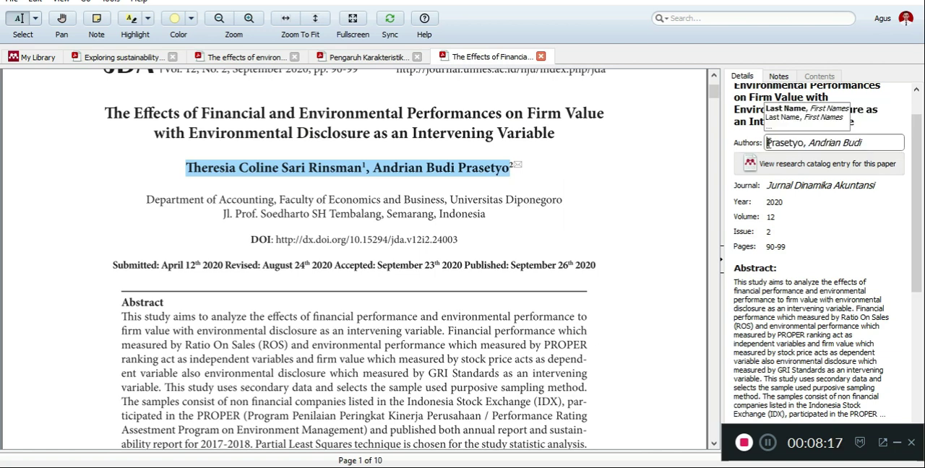
key(ctrl+a)
key(ctrl+v)
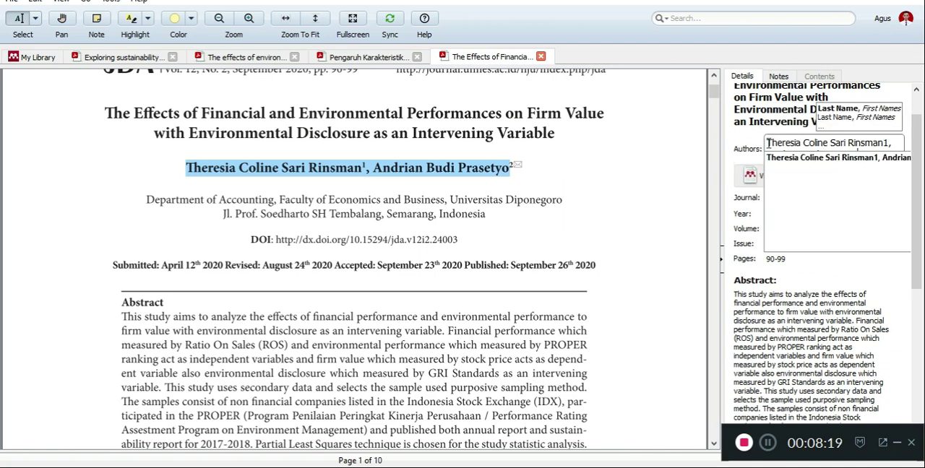
- Remove the stray 1 after the first author's name in the Authors entry and copy that name
scroll(875, 146, down, 1)
scroll(874, 143, up, 1)
click(890, 142)
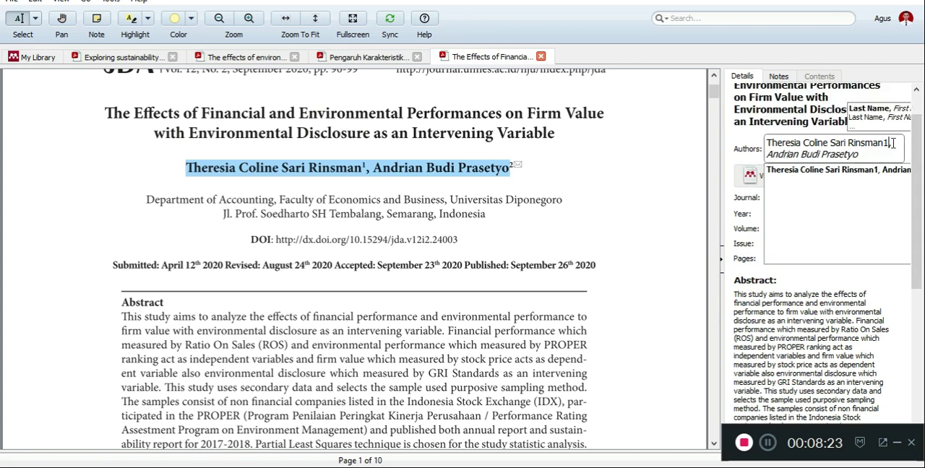
key(BackSpace)
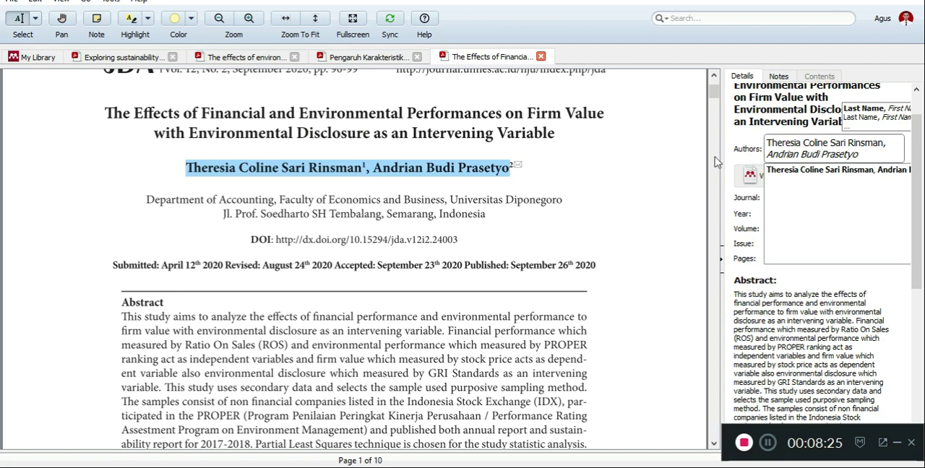
drag(767, 142, 875, 142)
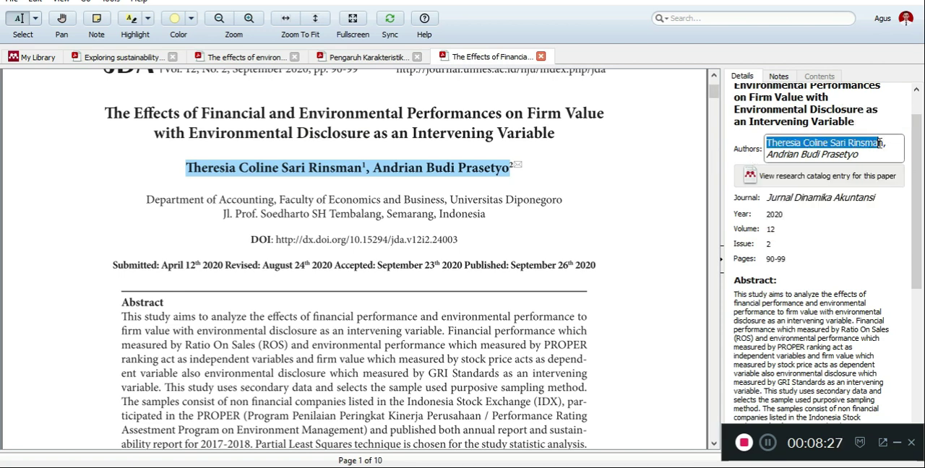
click(649, 158)
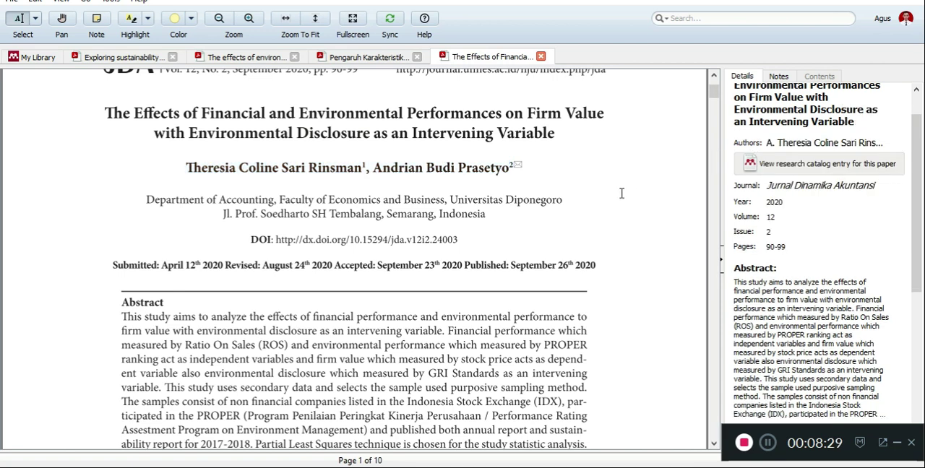
- In Word, insert the Mendeley citation found by the copied author name after "corporate environmental performance" and end the sentence with a period
click(405, 467)
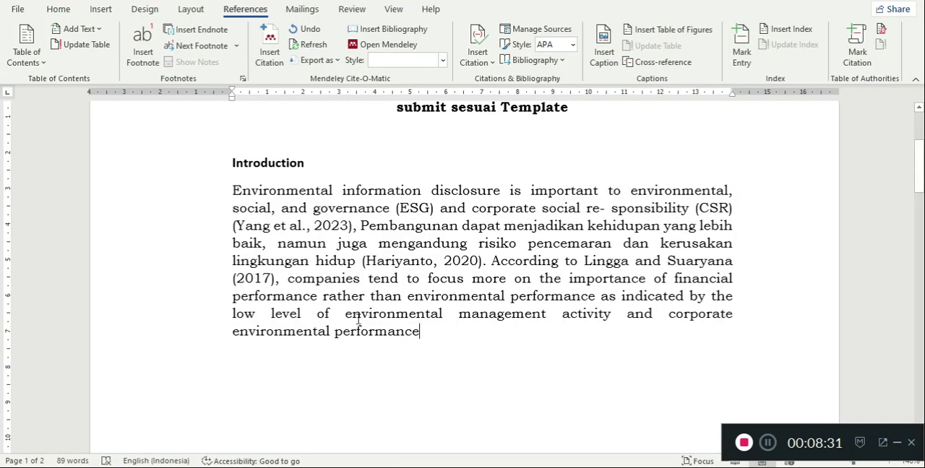
click(274, 65)
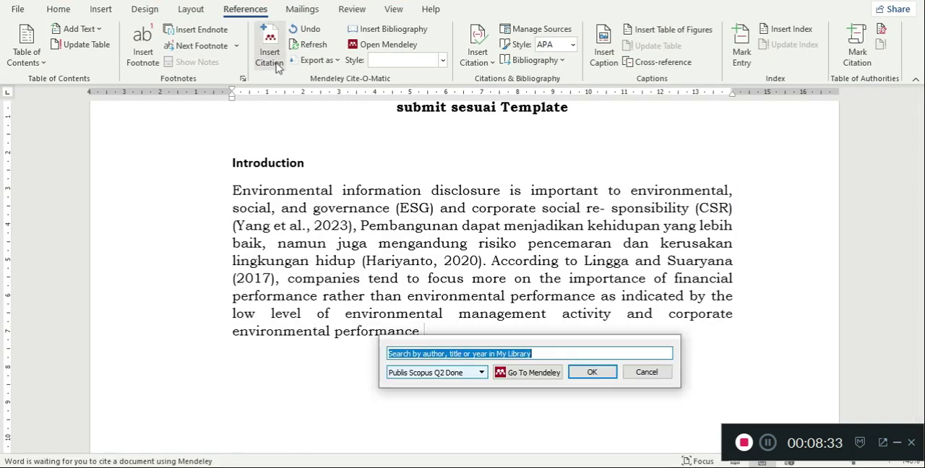
key(ctrl+v)
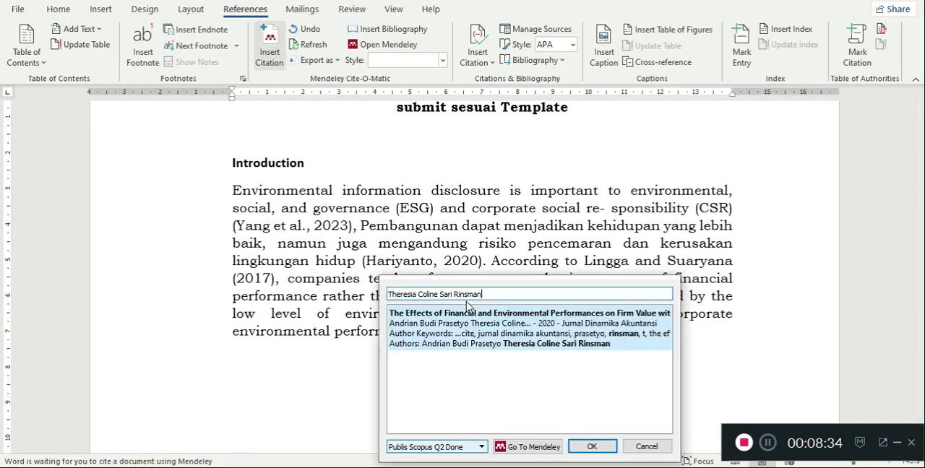
click(584, 446)
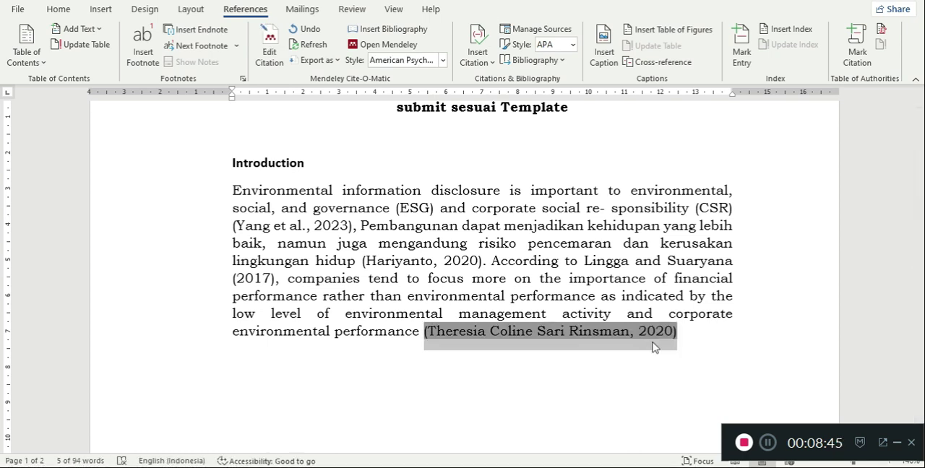
click(680, 333)
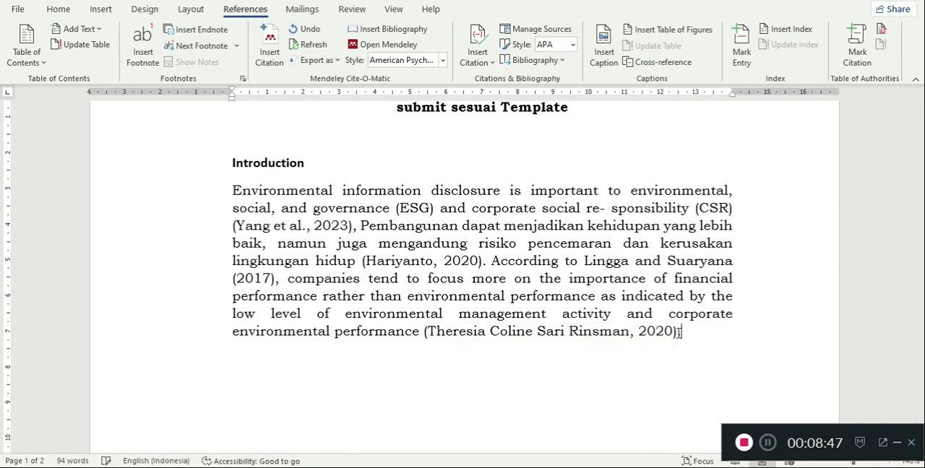
text(.)
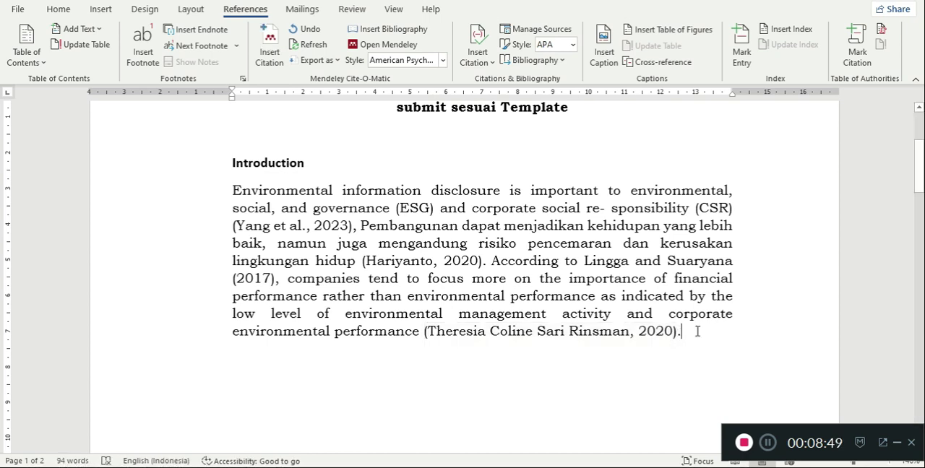
- Change the font of the Introduction's body paragraph to Garamond
drag(700, 334, 215, 160)
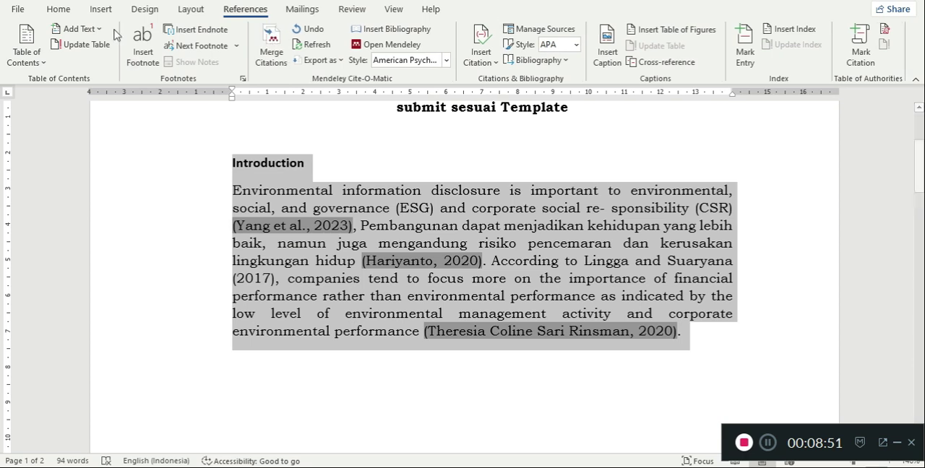
click(58, 8)
click(188, 36)
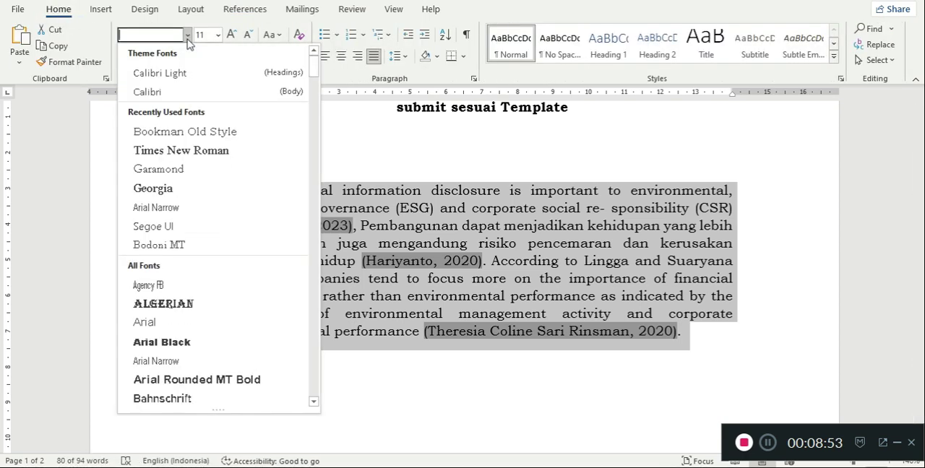
click(552, 267)
click(552, 267)
drag(687, 334, 221, 193)
click(188, 36)
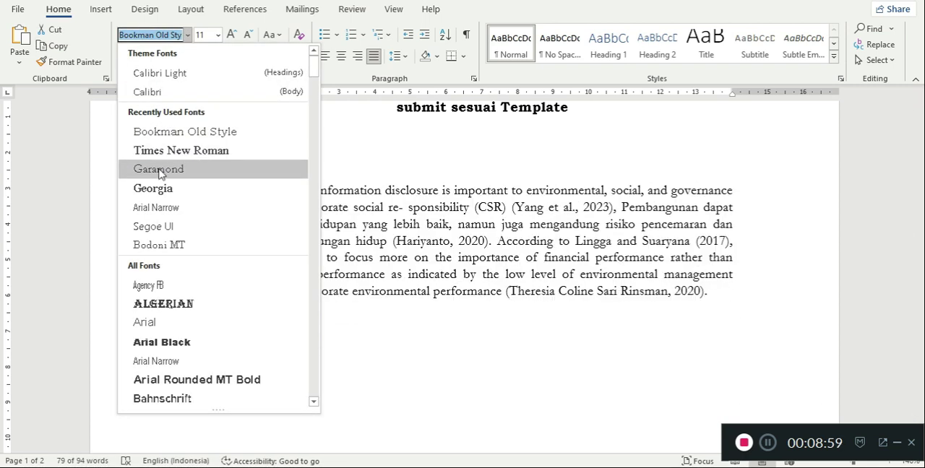
click(159, 170)
click(714, 299)
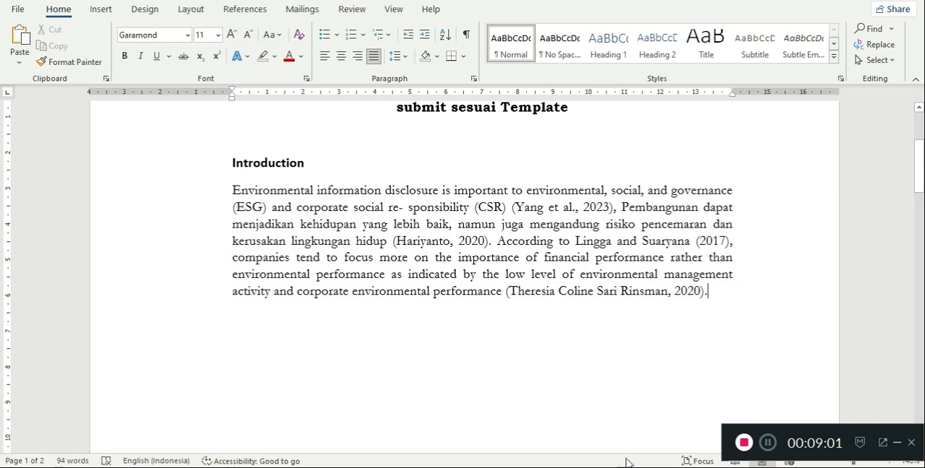
- Switch to the browser and review the JIAB English template's formatting rules, hyperlinked reference examples and Research Method instructions
click(555, 467)
scroll(449, 312, up, 4)
scroll(506, 253, down, 5)
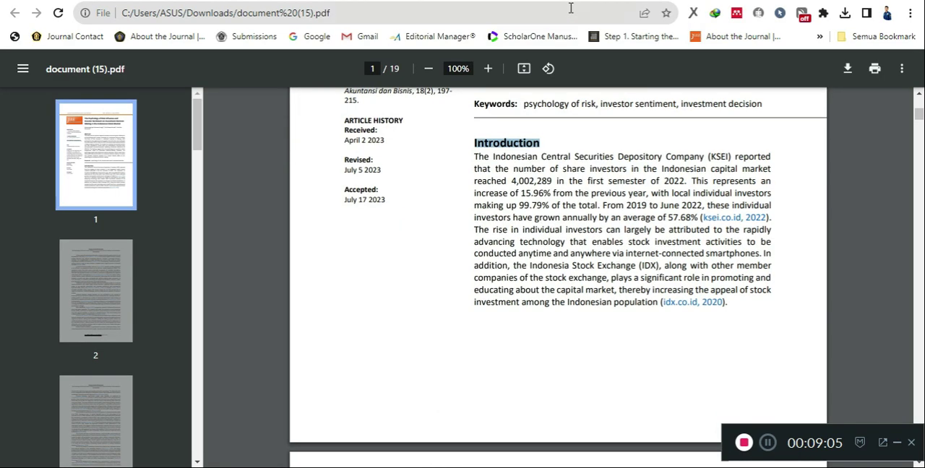
click(580, 1)
scroll(521, 192, down, 2)
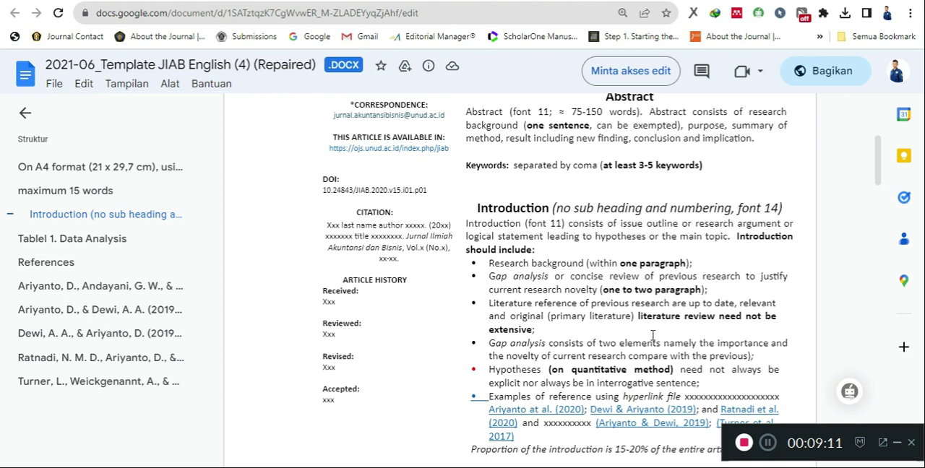
scroll(615, 331, down, 4)
scroll(596, 304, up, 10)
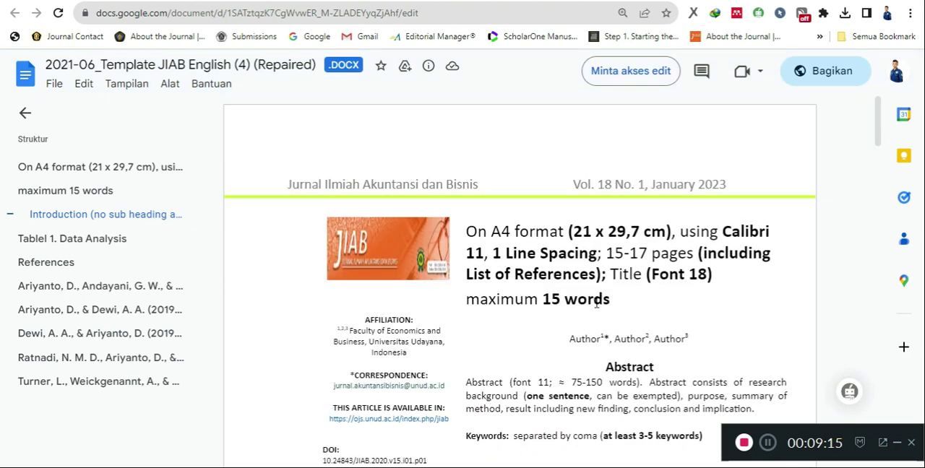
scroll(597, 303, down, 8)
scroll(596, 303, down, 2)
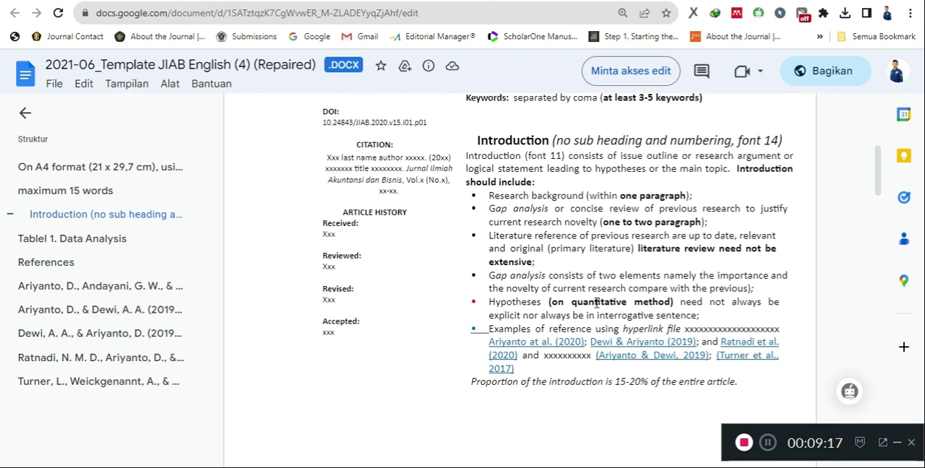
scroll(476, 287, up, 6)
scroll(475, 287, down, 20)
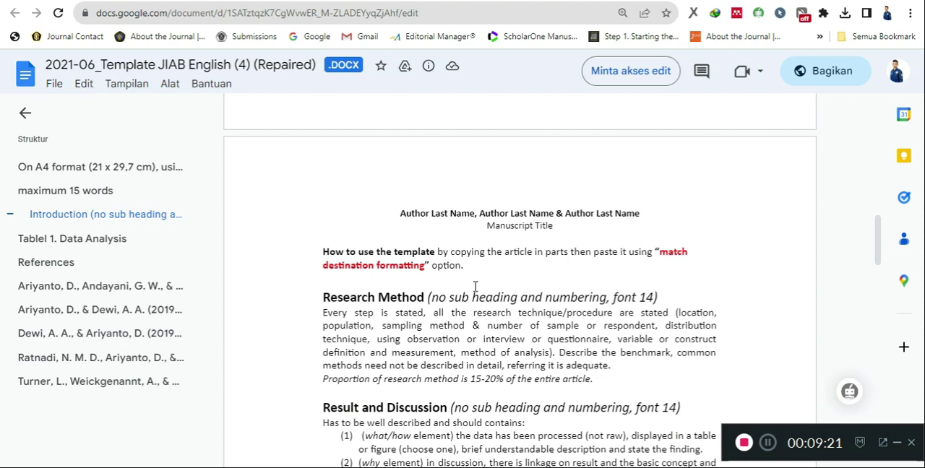
scroll(475, 287, down, 2)
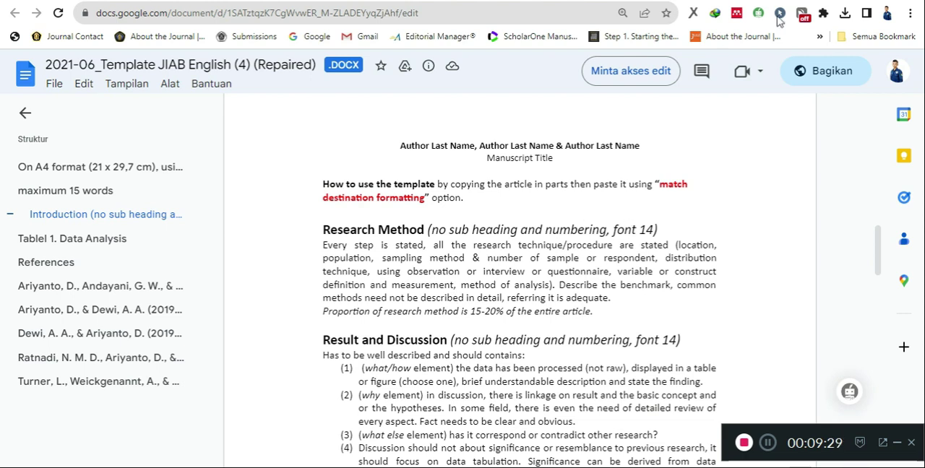
- In Word, delete the blank paragraphs above the References heading on the second page
key(alt+Tab)
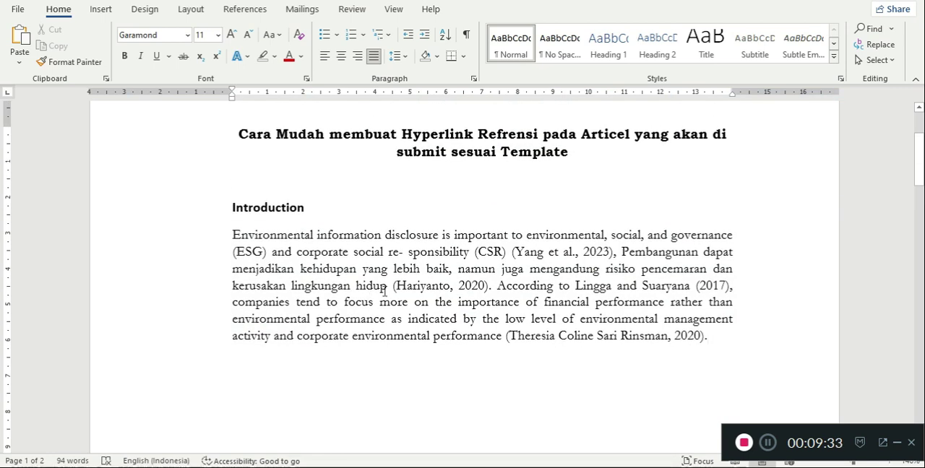
scroll(385, 292, down, 10)
scroll(385, 291, down, 4)
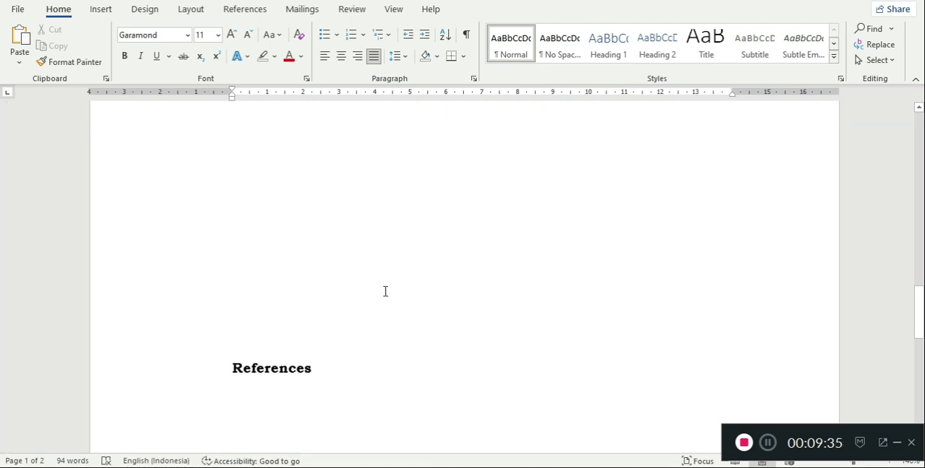
drag(270, 280, 172, 252)
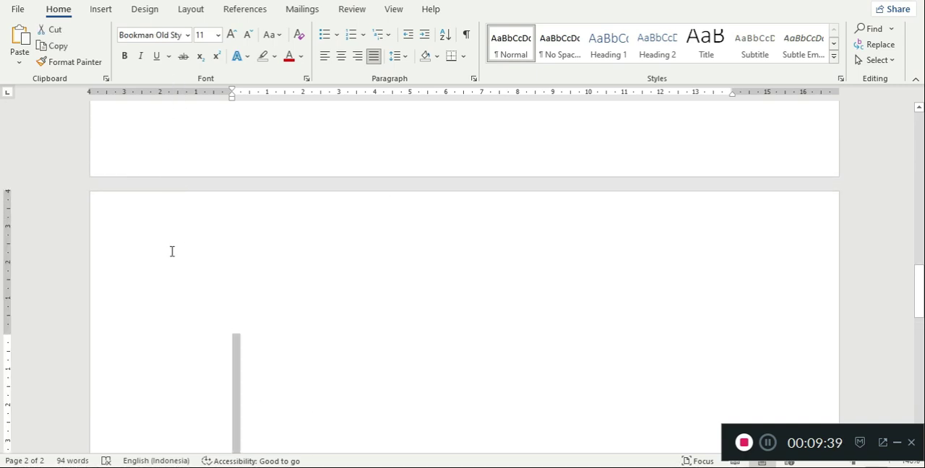
key(BackSpace)
key(BackSpace)
scroll(202, 311, down, 3)
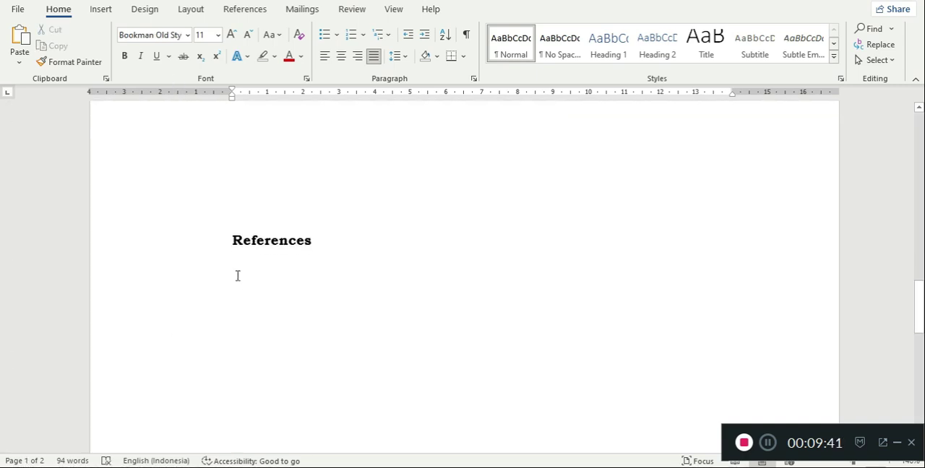
- Insert the Mendeley bibliography on the empty line below the References heading
click(240, 268)
click(239, 10)
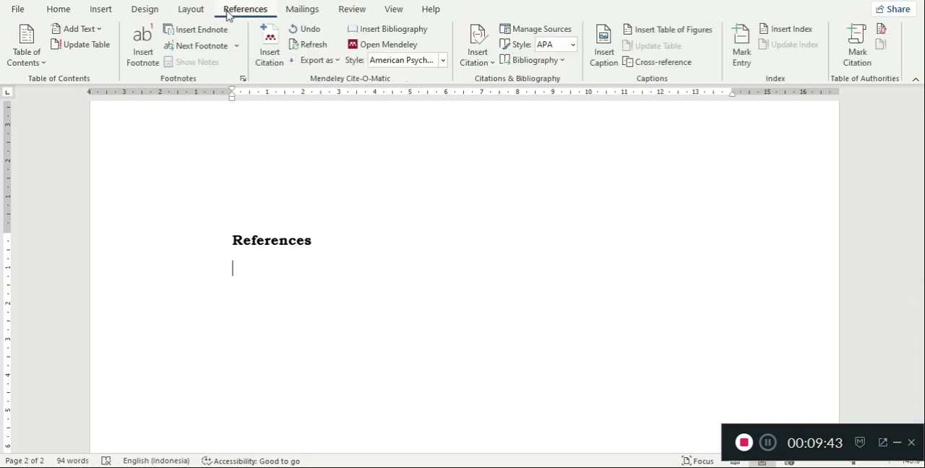
click(383, 35)
scroll(448, 165, down, 3)
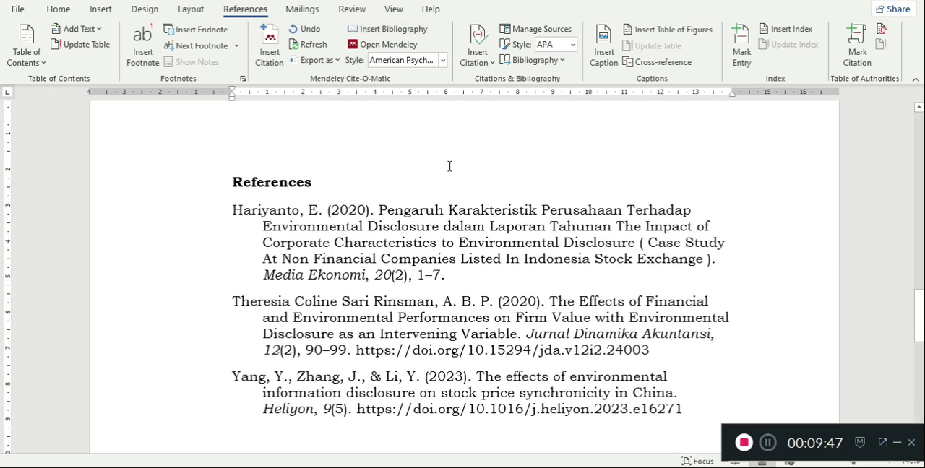
- Increase the hanging indent of all the bibliography entries and justify their text
drag(235, 134, 686, 342)
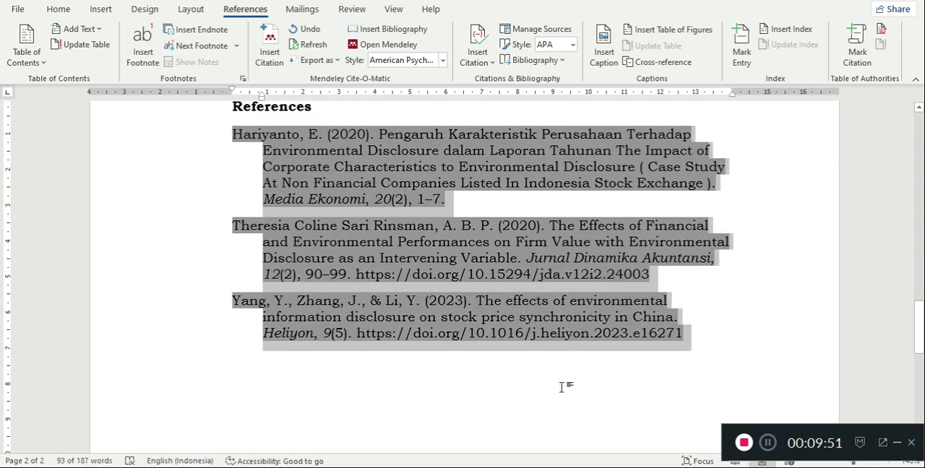
key(ctrl+t)
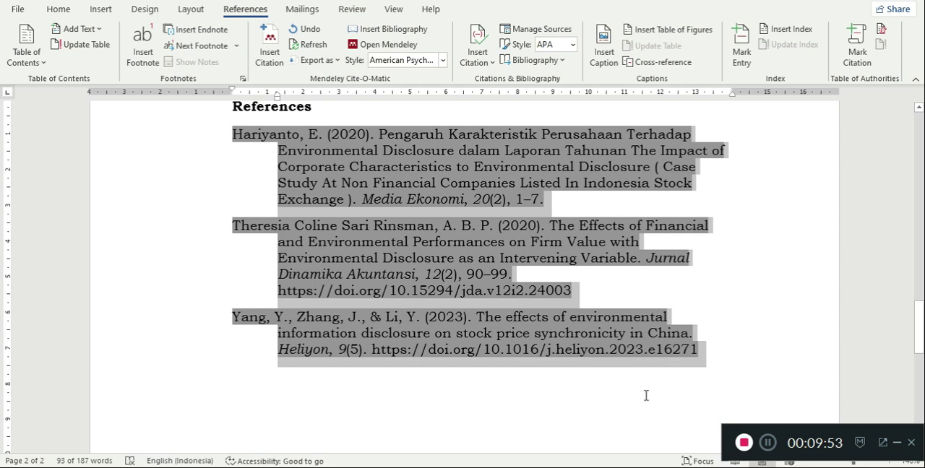
click(572, 393)
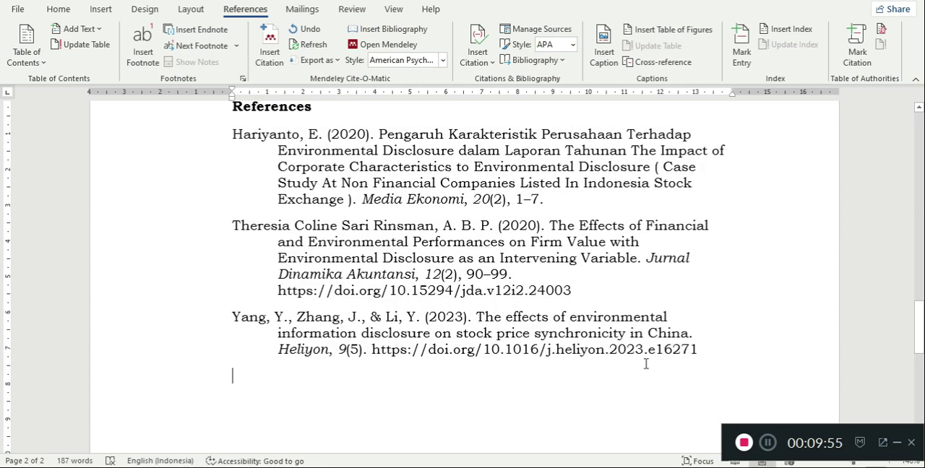
drag(586, 383, 192, 137)
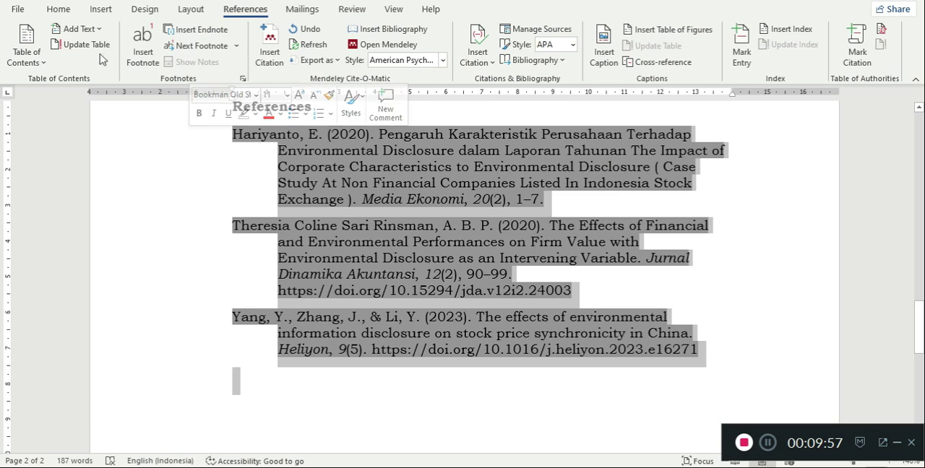
click(58, 10)
click(373, 55)
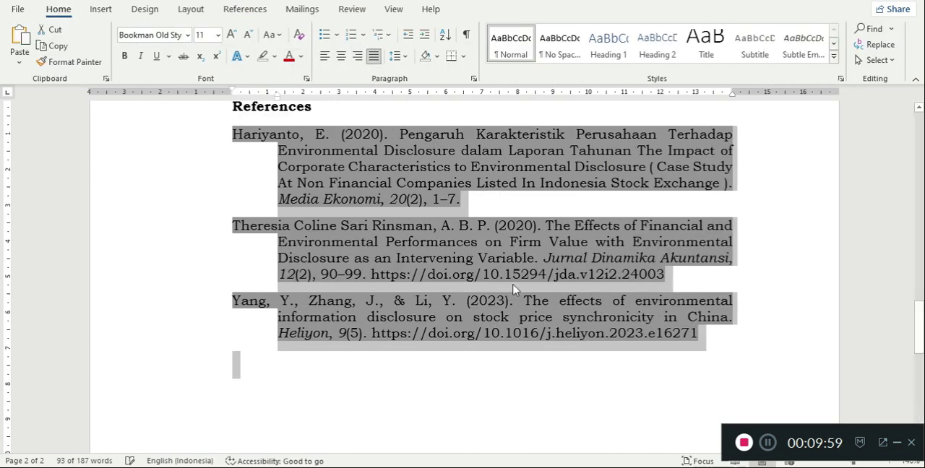
scroll(469, 362, up, 3)
click(486, 250)
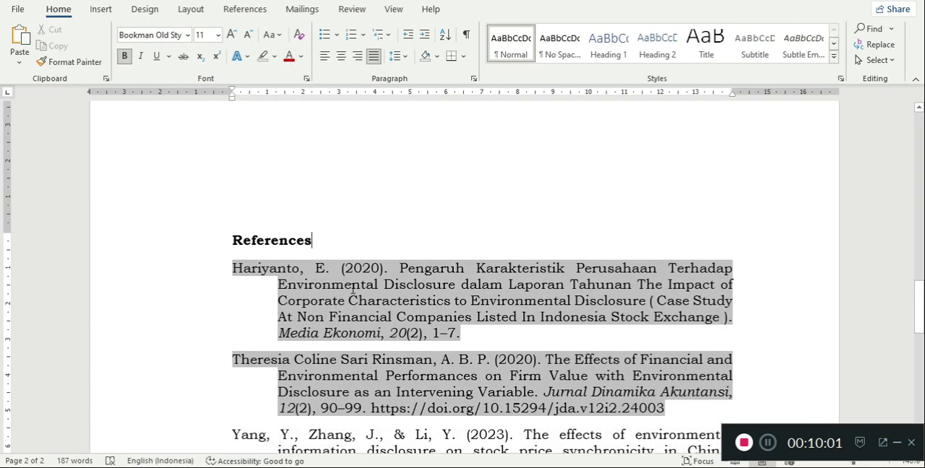
- Examine the bibliography entries and the matching in-text citations in the Introduction
scroll(361, 296, down, 3)
click(539, 347)
scroll(542, 361, up, 3)
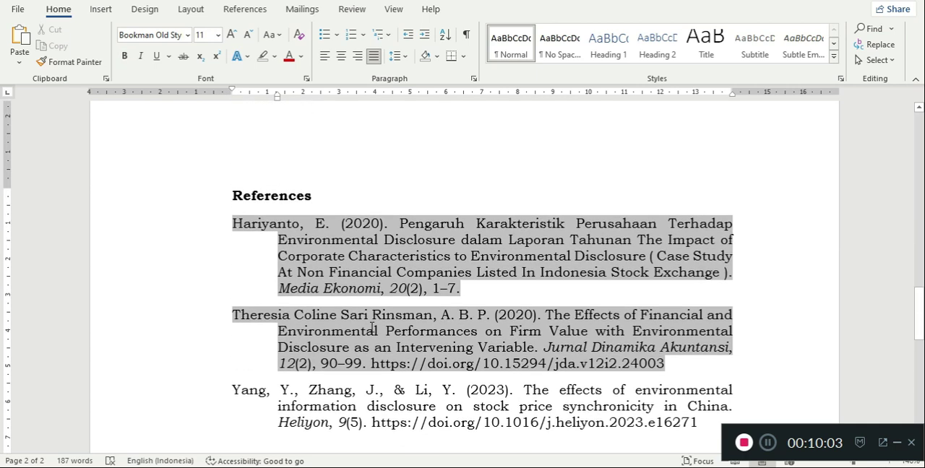
scroll(371, 327, up, 10)
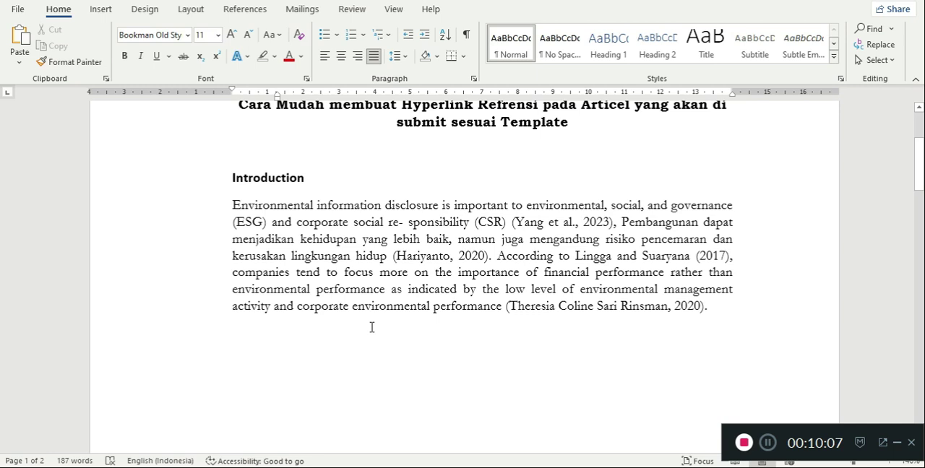
scroll(371, 327, down, 2)
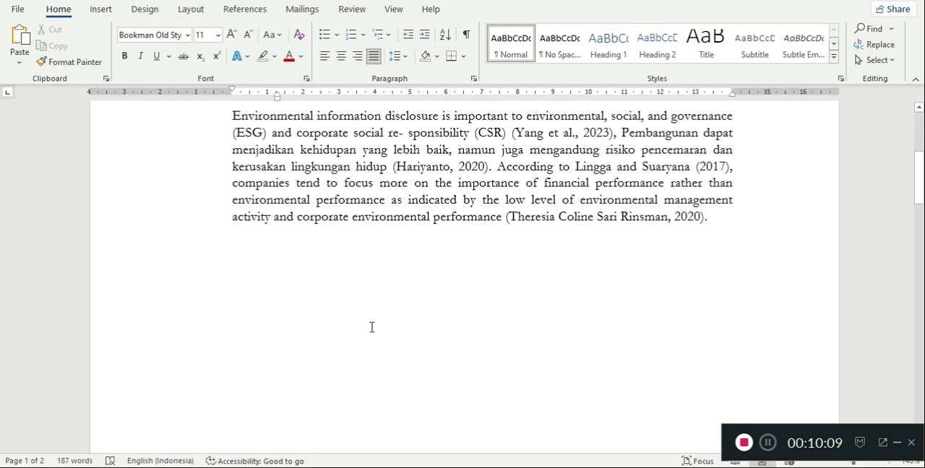
scroll(371, 328, up, 2)
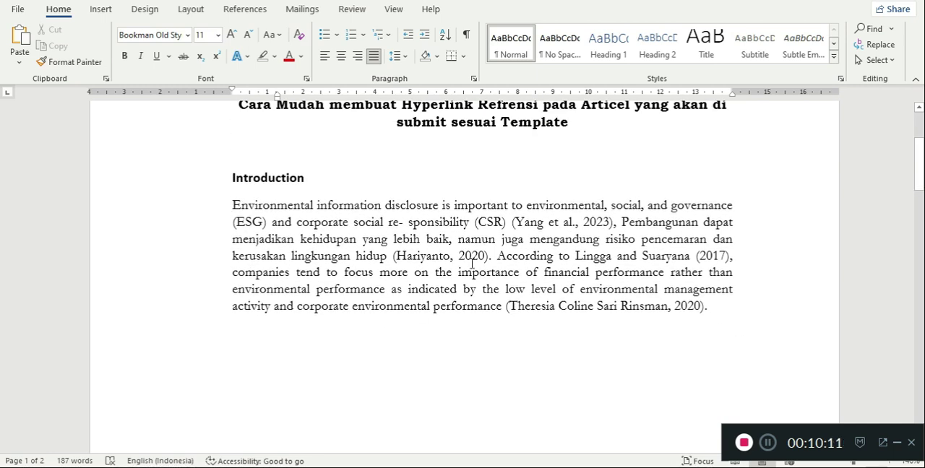
ctrl+click(472, 263)
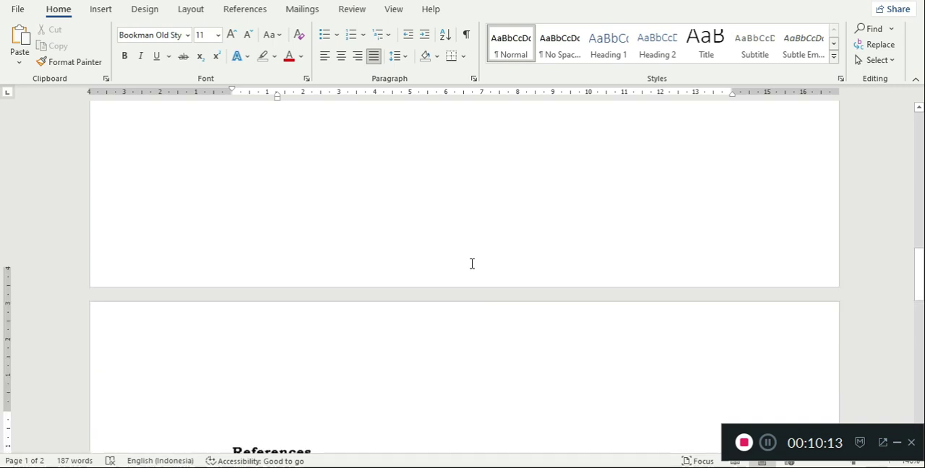
scroll(472, 267, up, 10)
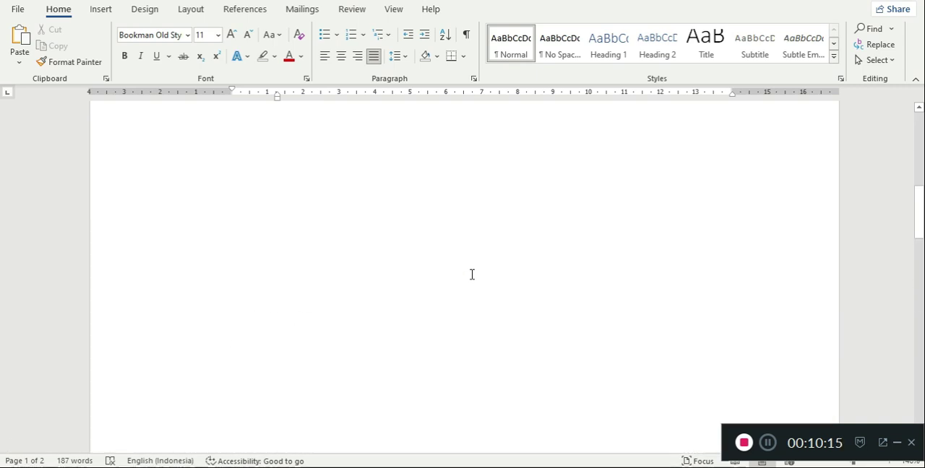
scroll(472, 275, up, 1)
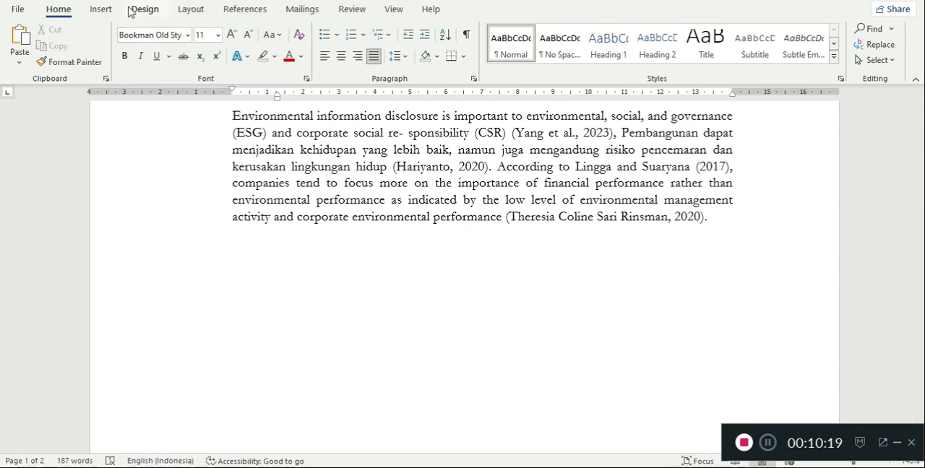
click(236, 10)
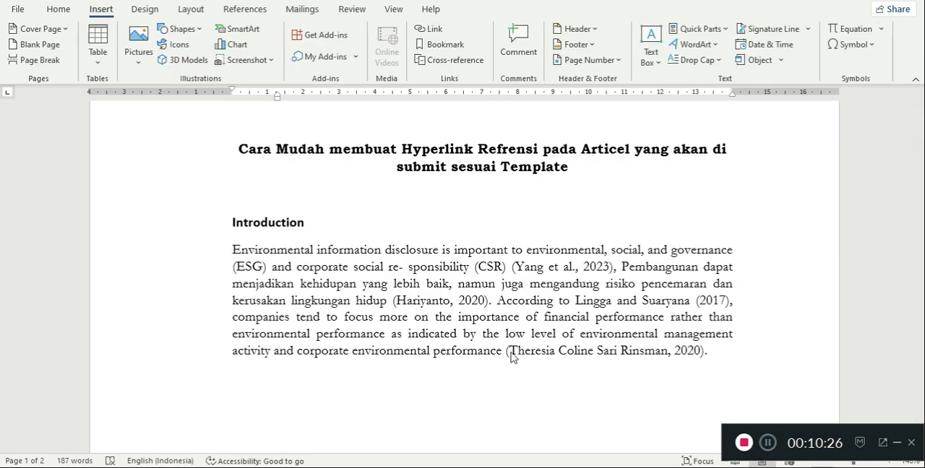
scroll(510, 354, down, 8)
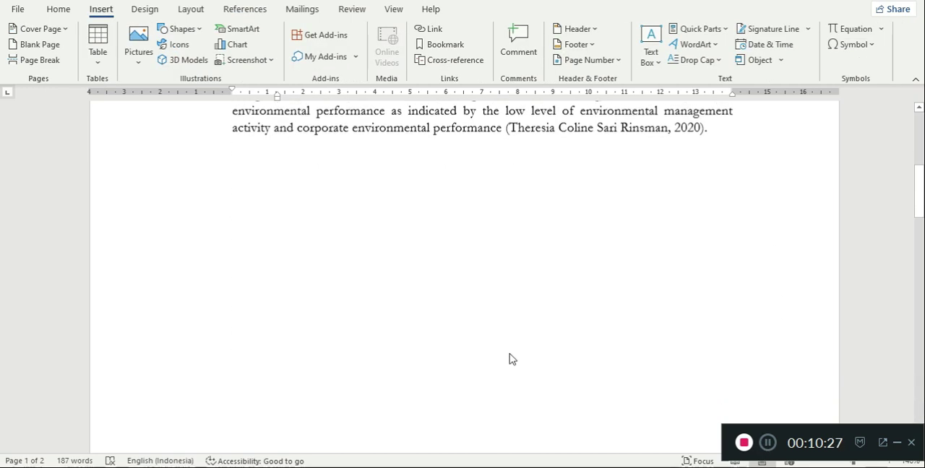
scroll(510, 360, down, 9)
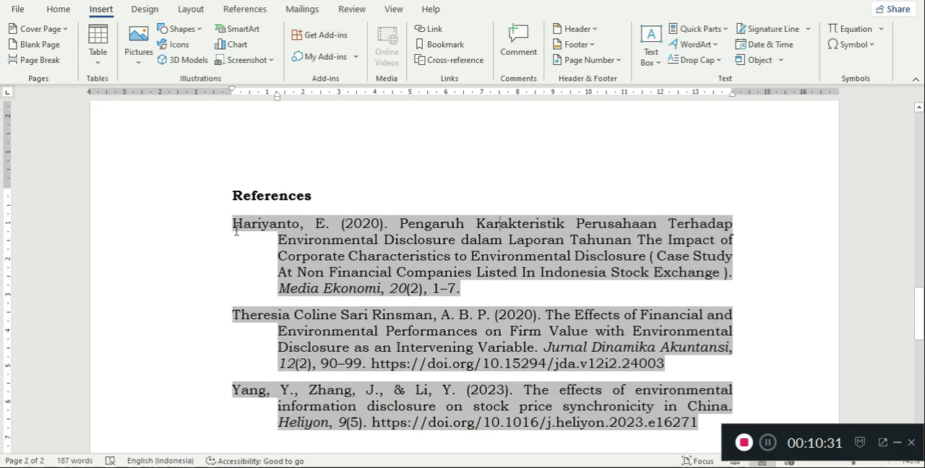
drag(234, 224, 298, 223)
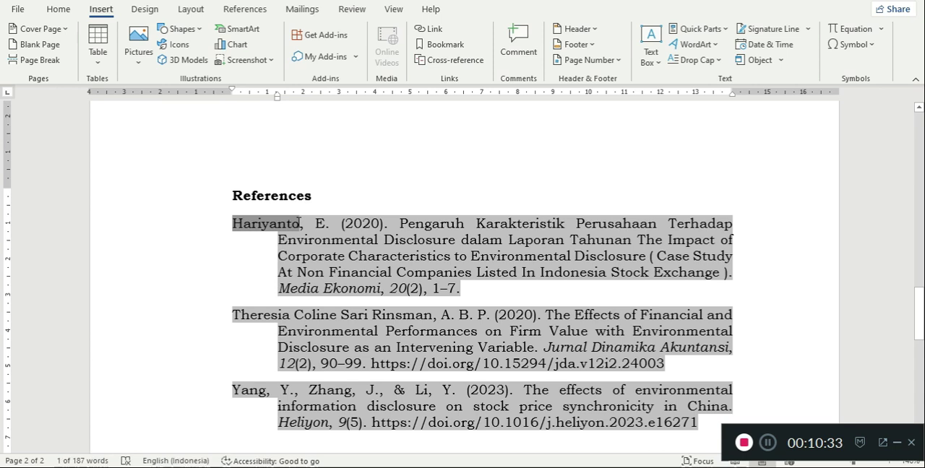
click(445, 45)
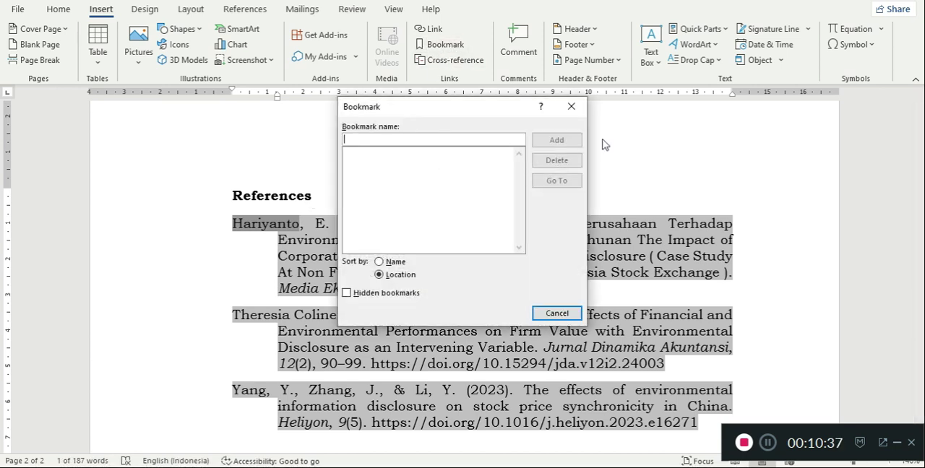
click(571, 107)
click(311, 167)
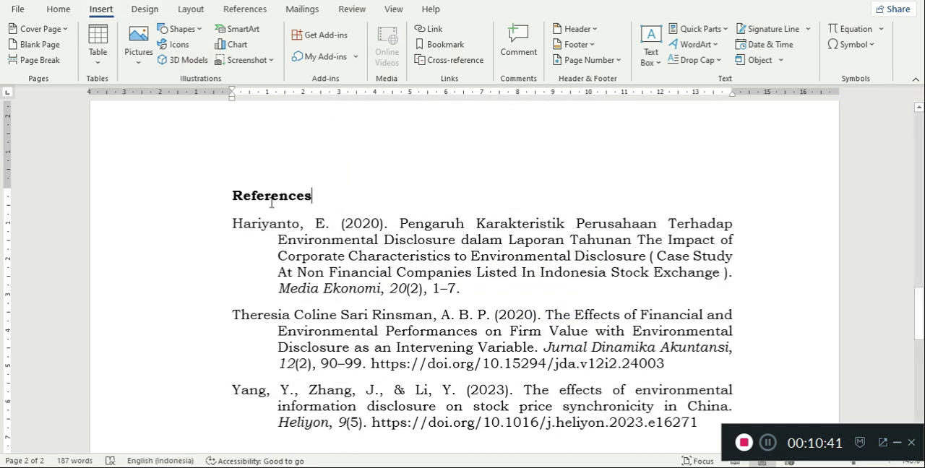
- Add a bookmark on the author's surname in the first bibliography entry, using that surname as the bookmark name
drag(232, 224, 299, 228)
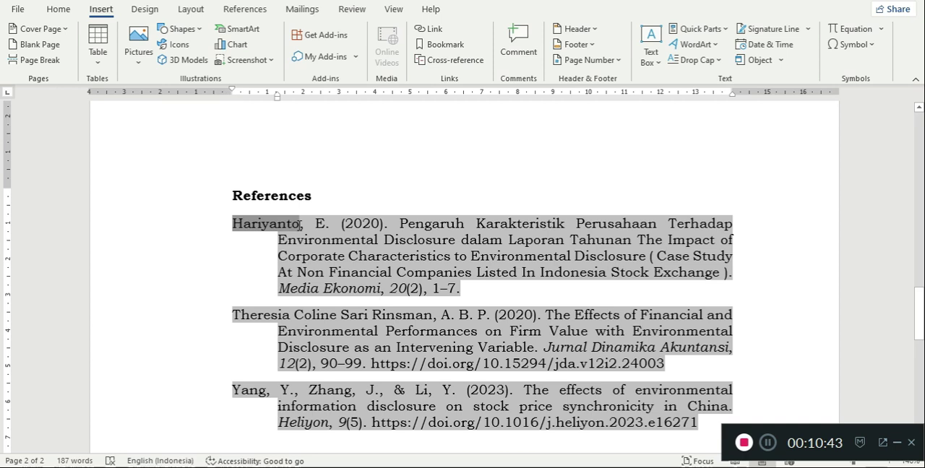
click(442, 44)
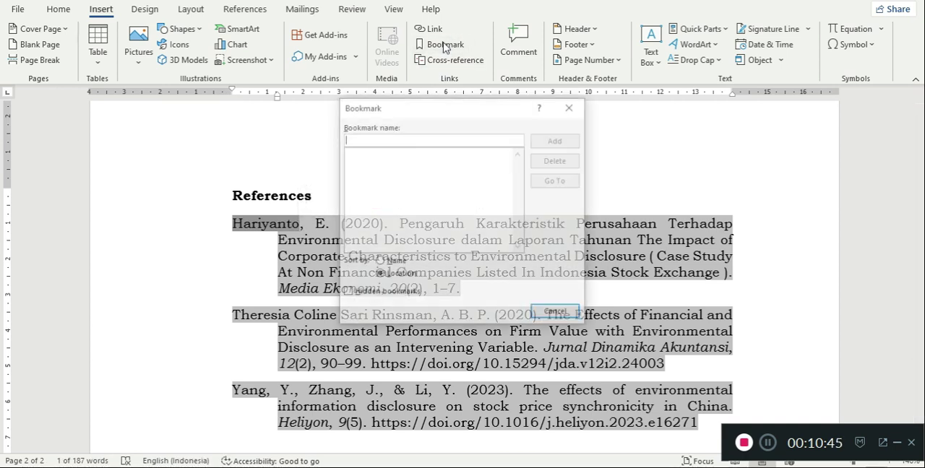
text(Hariyanto)
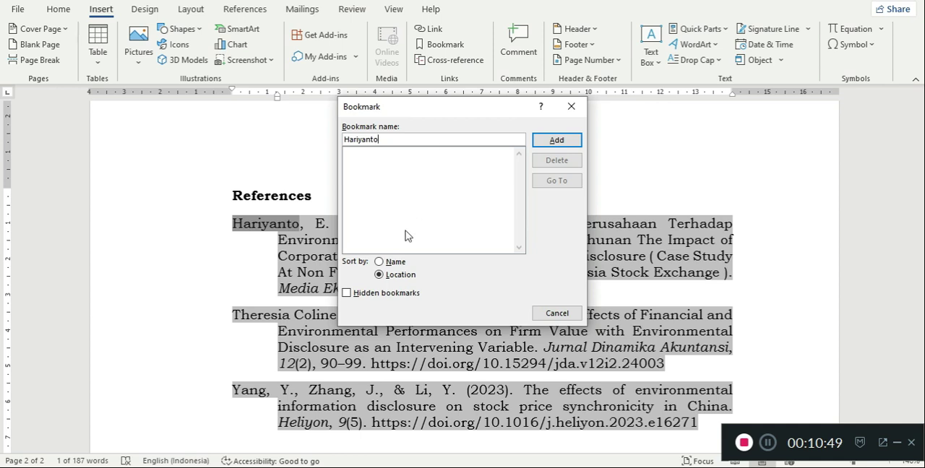
click(556, 140)
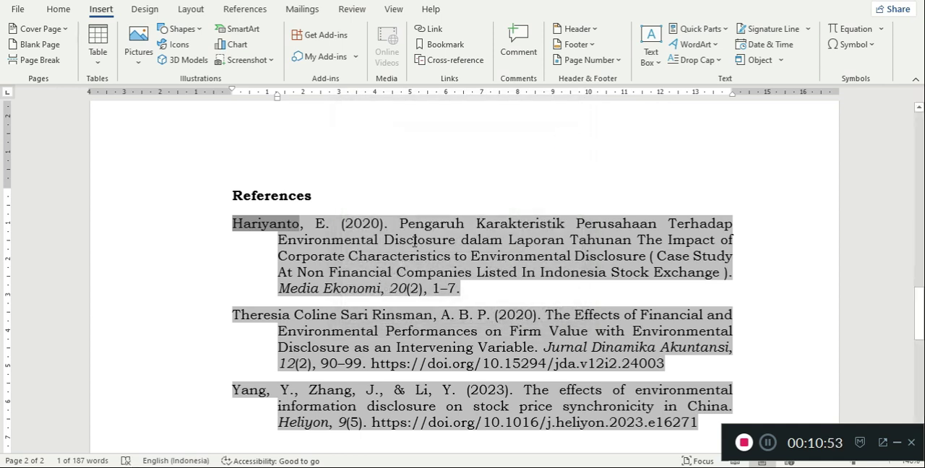
scroll(472, 198, up, 10)
scroll(470, 251, up, 3)
scroll(470, 251, down, 1)
scroll(458, 268, up, 5)
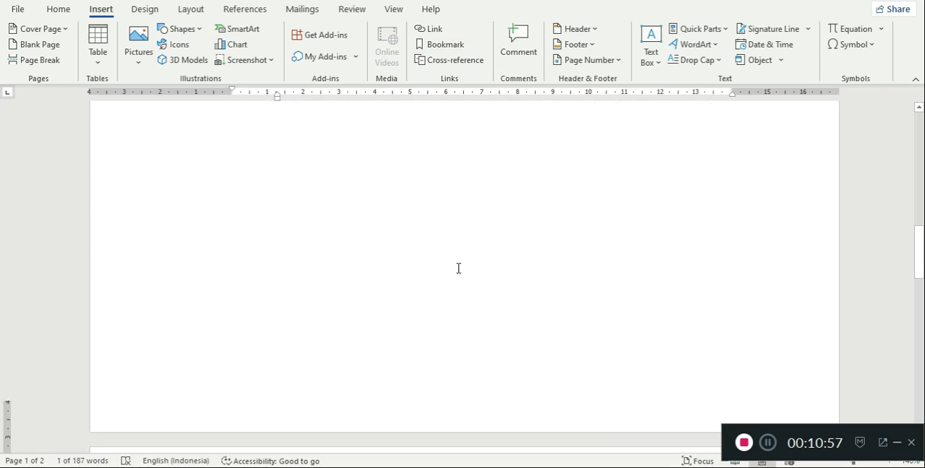
- Try to bookmark the first two words of the author's name in the second bibliography entry, using both words as the bookmark name
scroll(458, 269, down, 10)
drag(236, 180, 330, 180)
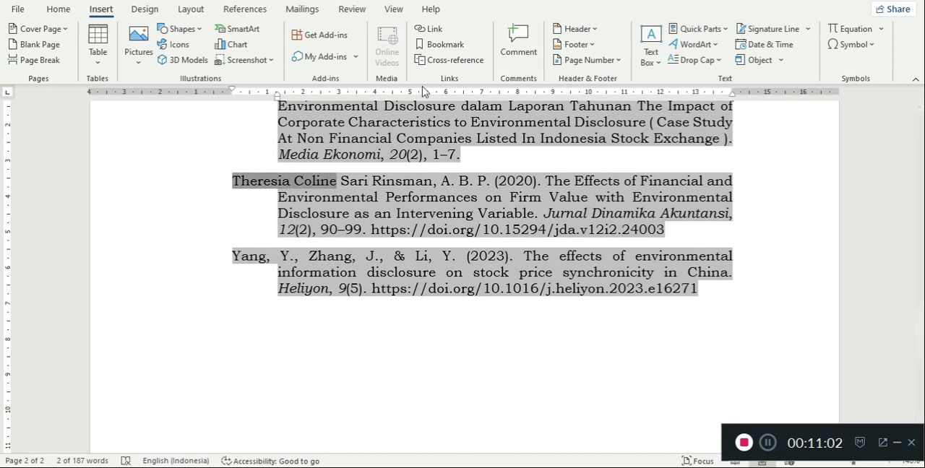
click(438, 49)
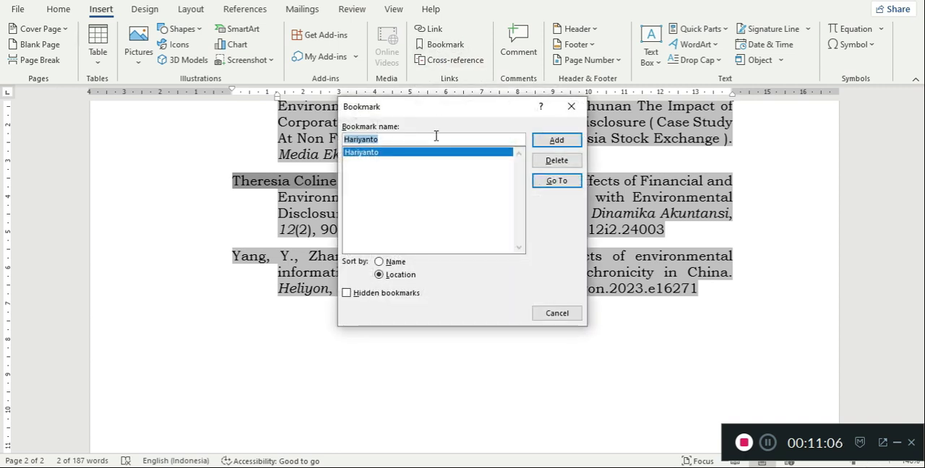
text(Theresia Coline)
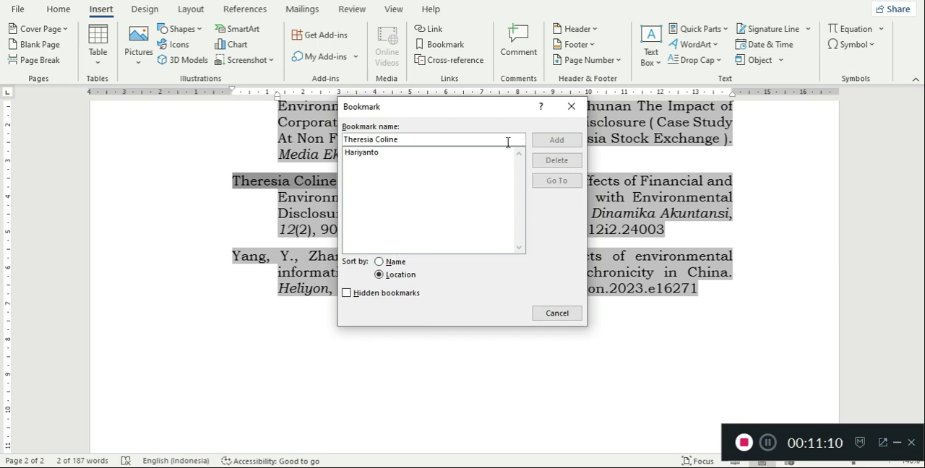
click(571, 106)
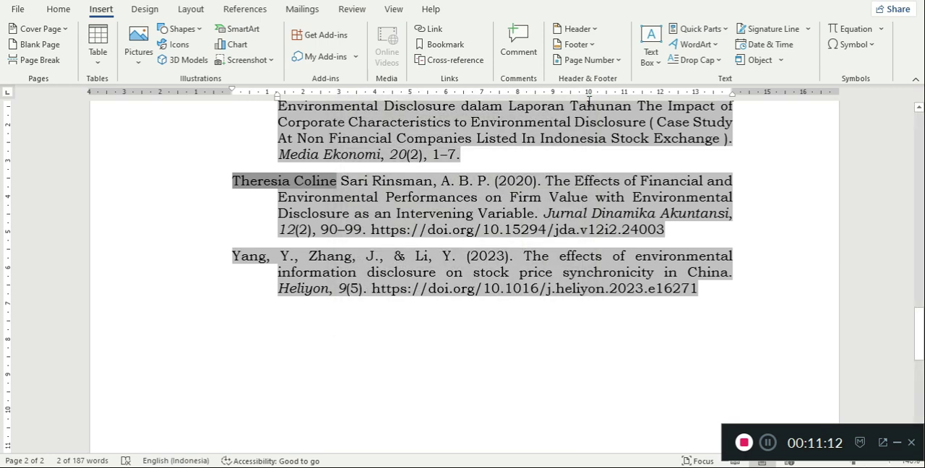
click(324, 275)
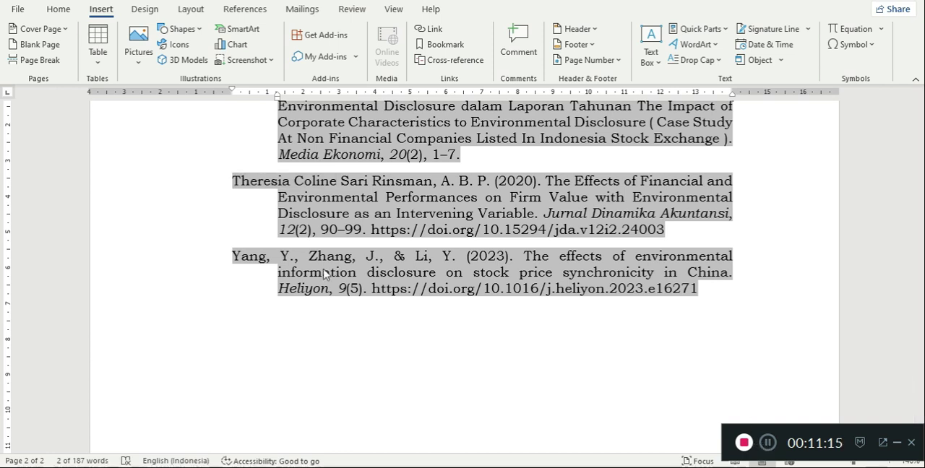
- Hyperlink the second in-text citation in the Introduction, including its parentheses, to the surname bookmark of the first bibliography entry
scroll(324, 275, up, 10)
scroll(325, 274, up, 5)
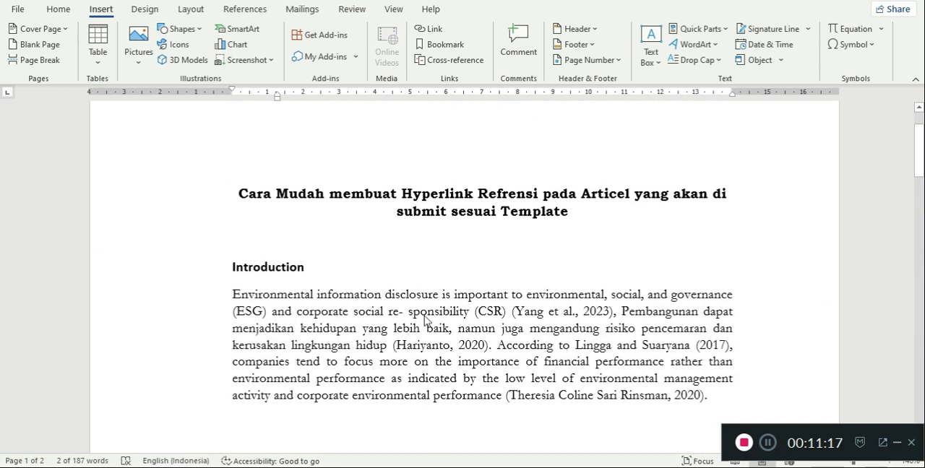
scroll(427, 316, down, 2)
scroll(406, 271, up, 1)
drag(398, 256, 484, 256)
click(402, 259)
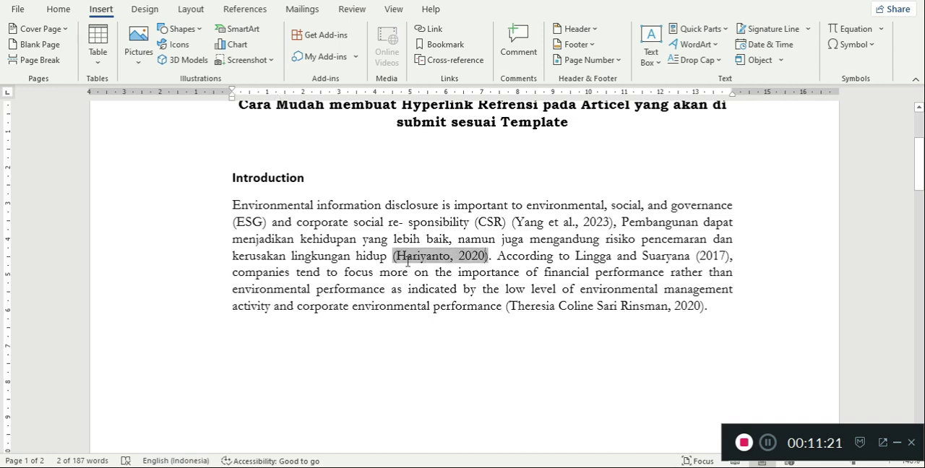
drag(393, 256, 488, 256)
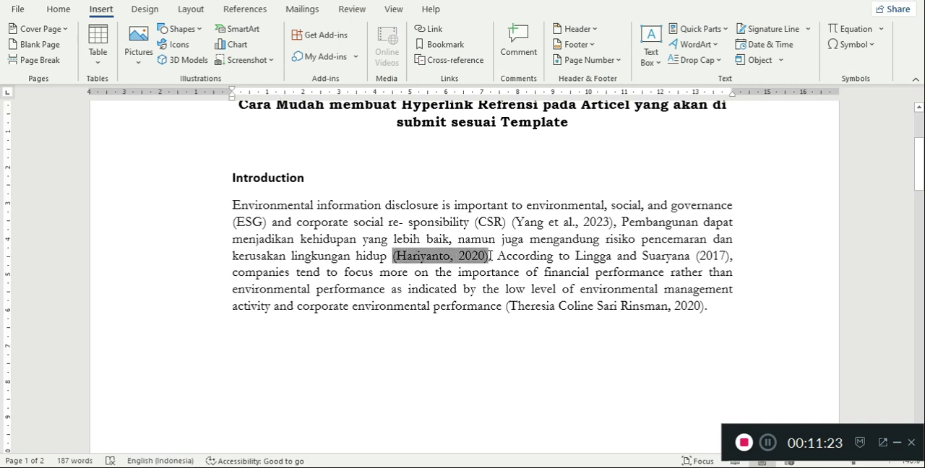
click(434, 30)
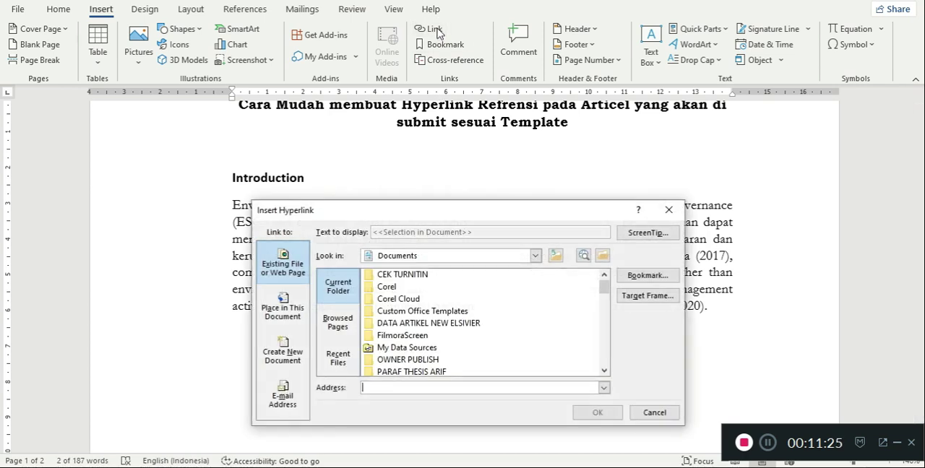
click(631, 276)
click(379, 258)
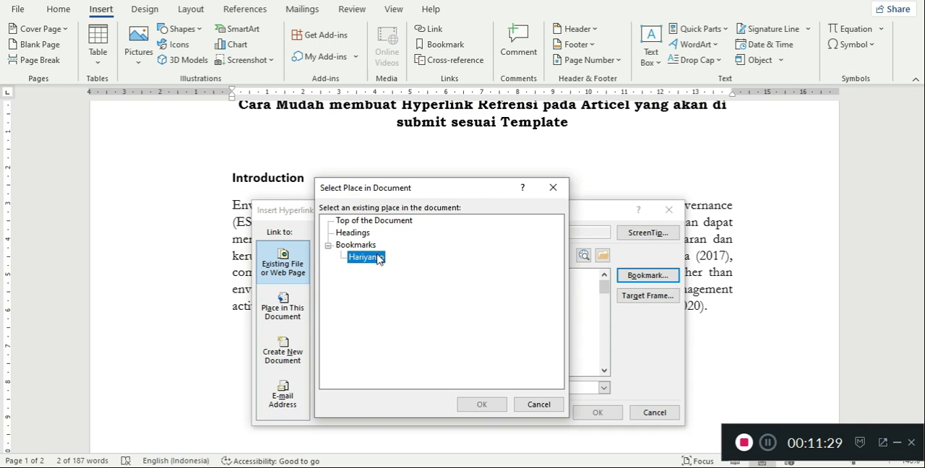
click(490, 405)
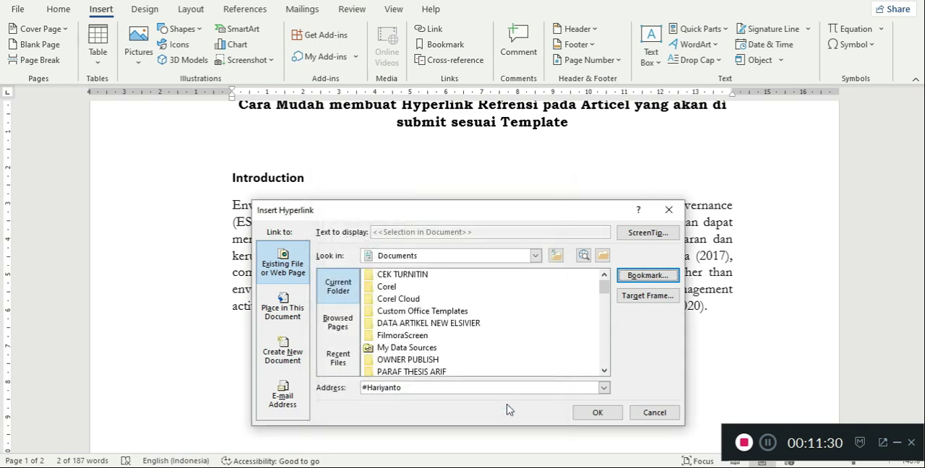
click(594, 414)
- Remove the underline from the newly linked citation and follow its link to the References
drag(392, 257, 492, 256)
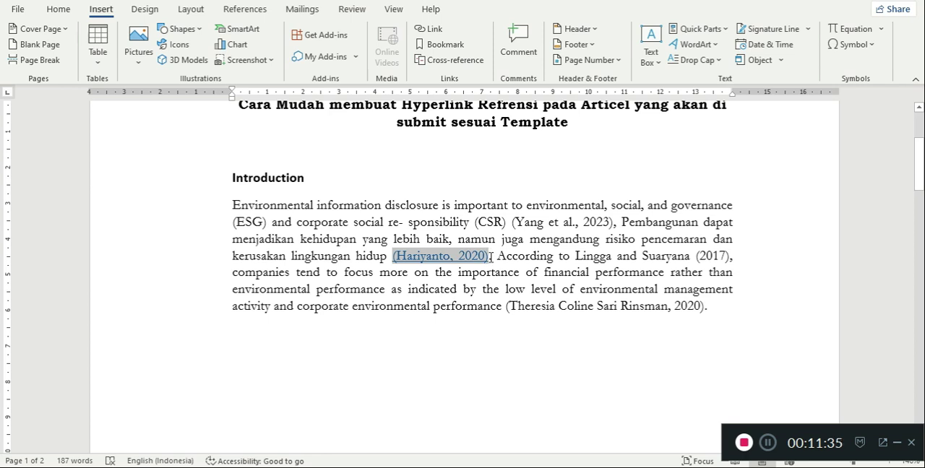
click(58, 9)
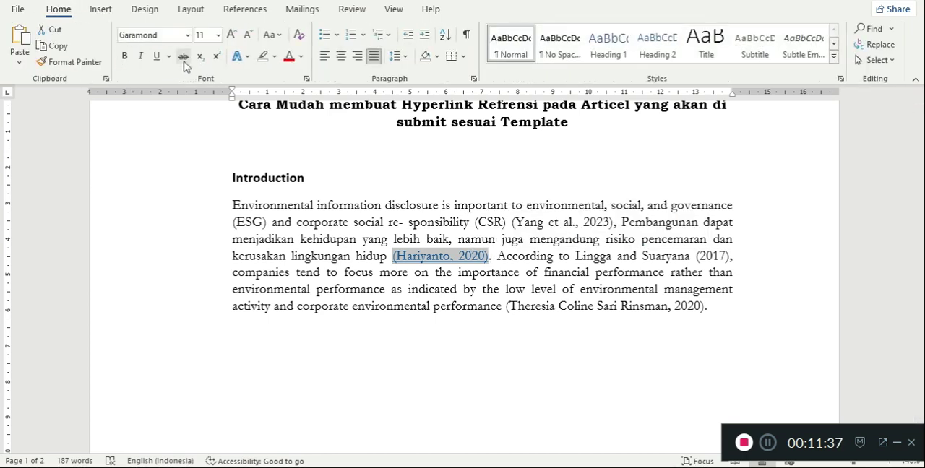
click(156, 55)
click(471, 291)
scroll(429, 303, down, 1)
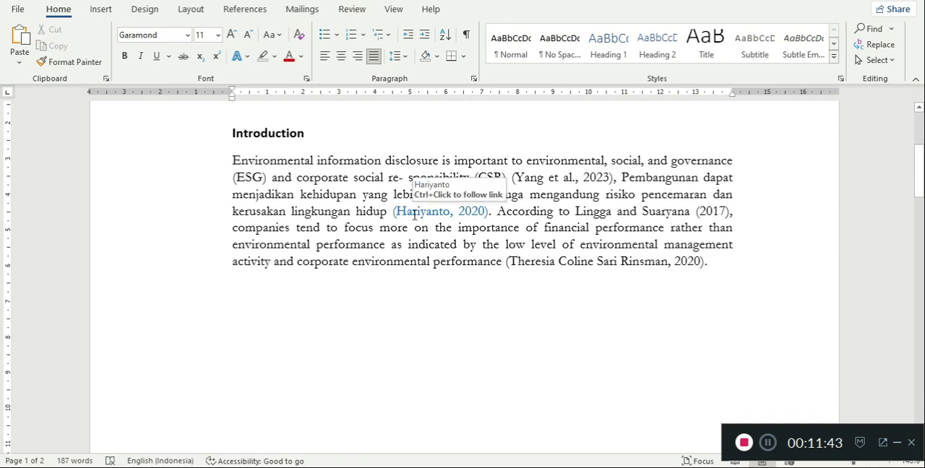
ctrl+click(416, 211)
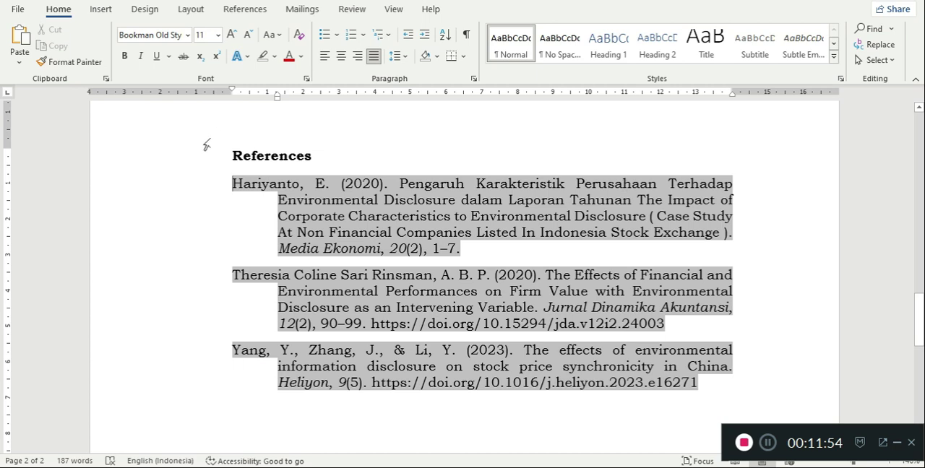
- Add a bookmark on the first word of the author's name in the second bibliography entry, using that word as the bookmark name
click(204, 271)
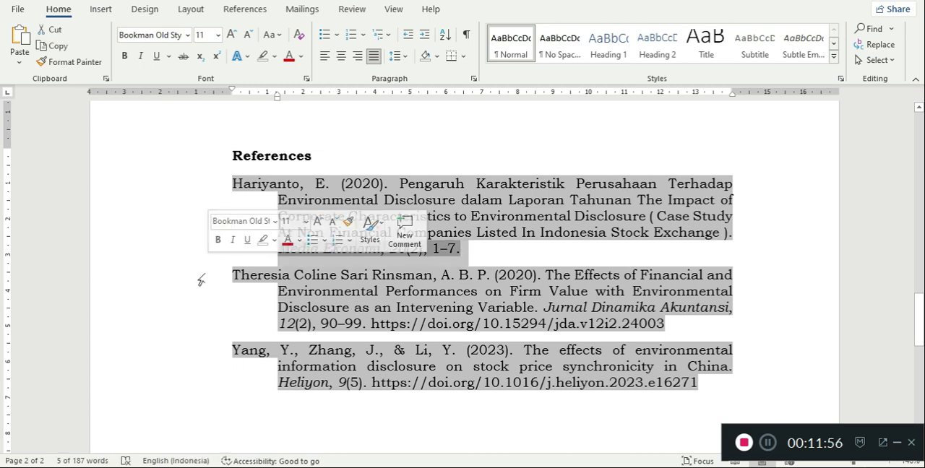
click(235, 277)
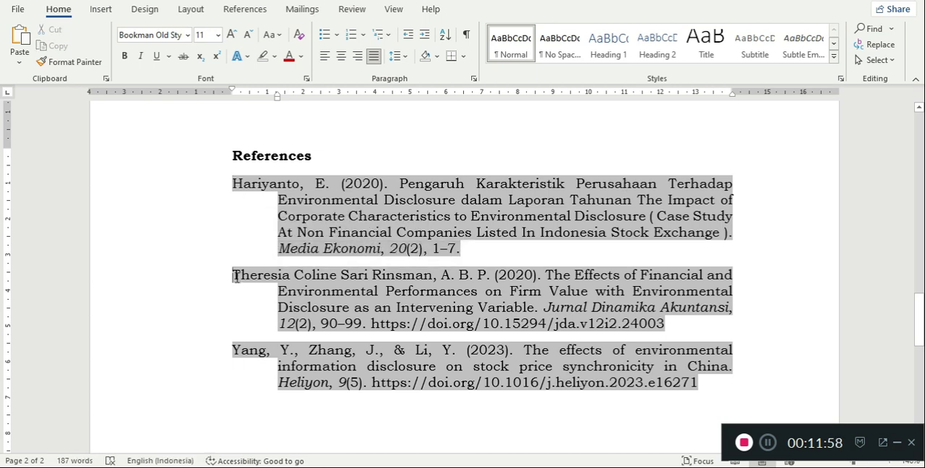
drag(254, 273, 291, 275)
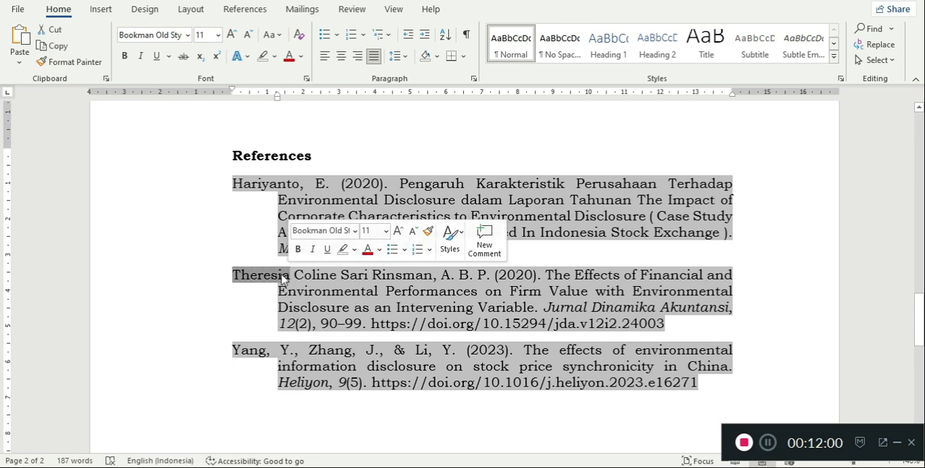
right_click(289, 276)
click(318, 304)
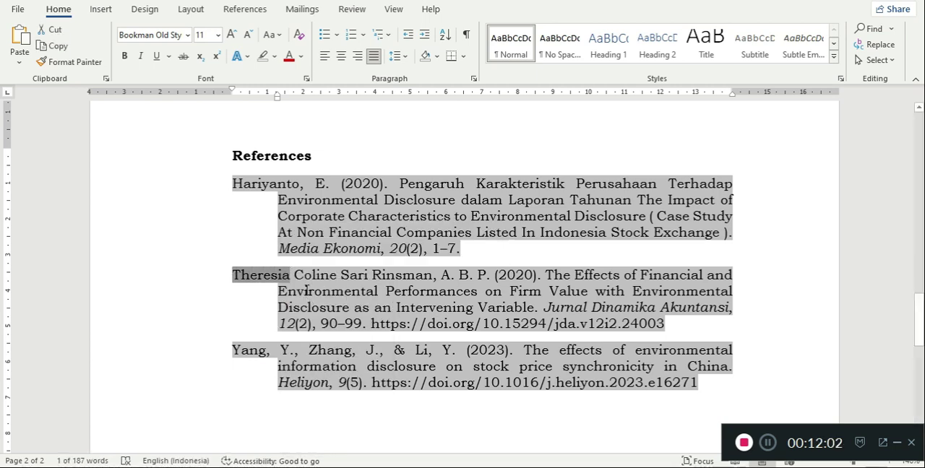
click(100, 12)
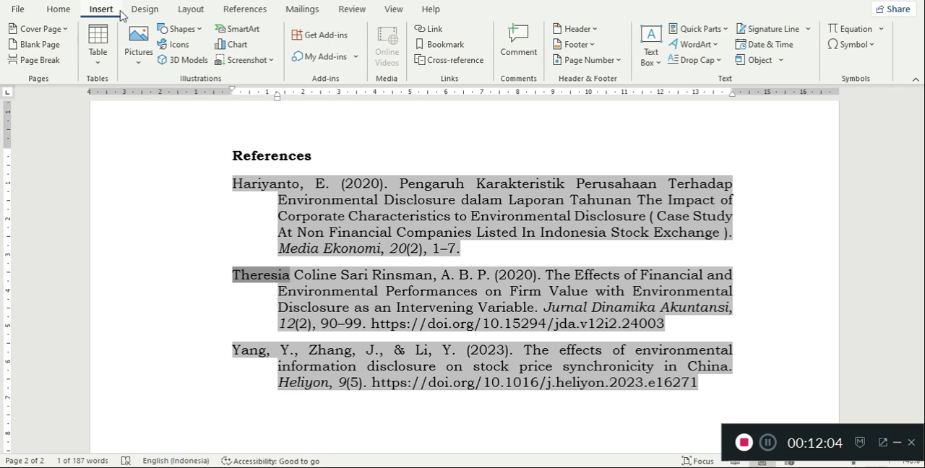
click(427, 48)
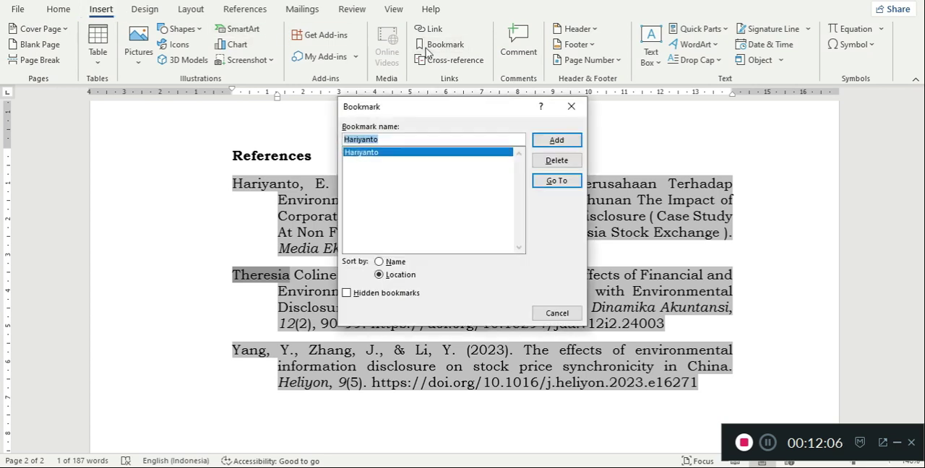
key(ctrl+v)
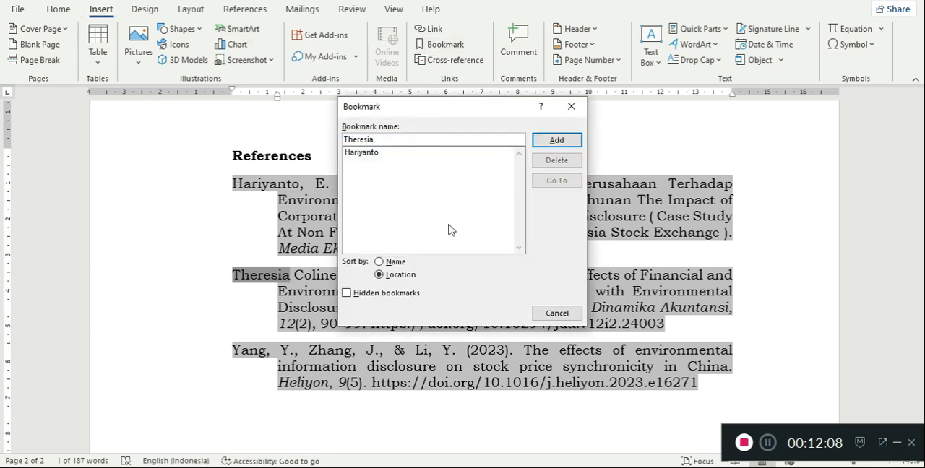
click(558, 139)
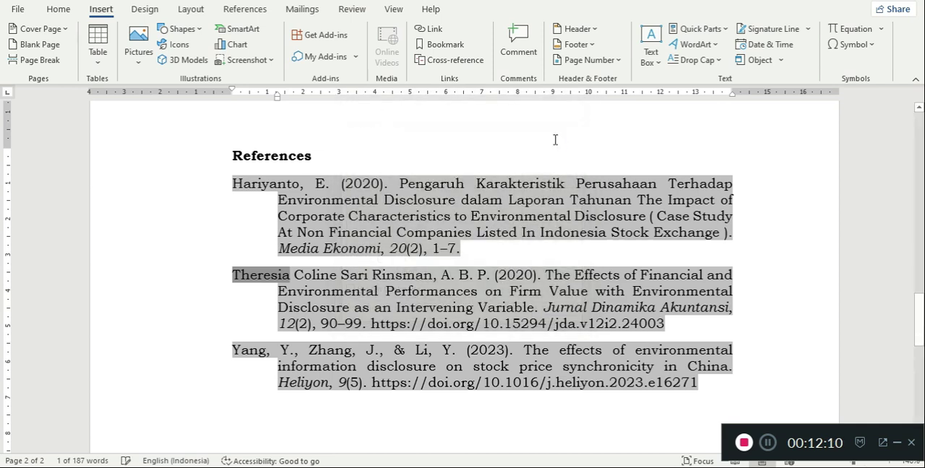
- Hyperlink the last in-text citation in the Introduction, including its parentheses, to the bookmark of the second bibliography entry
scroll(471, 230, up, 15)
scroll(471, 229, down, 3)
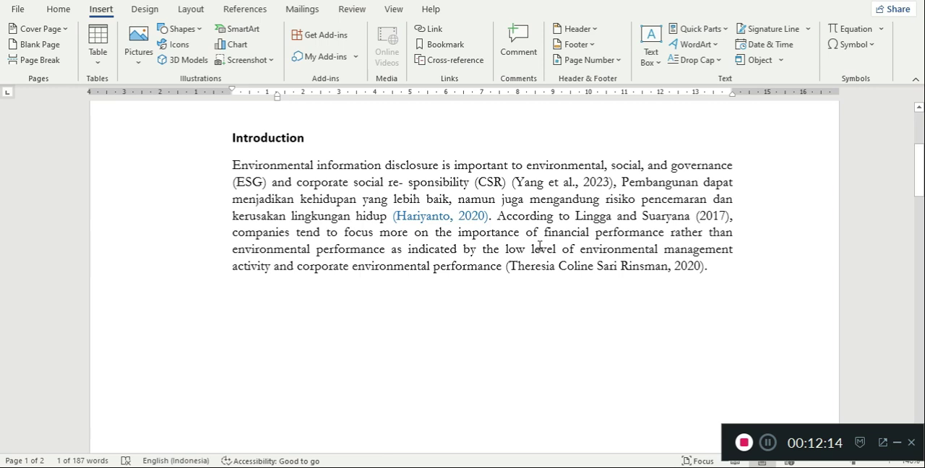
drag(507, 266, 706, 266)
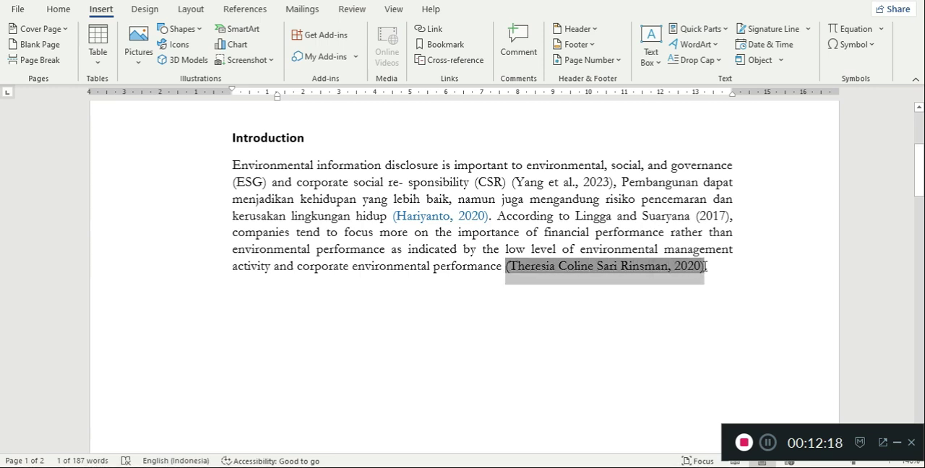
click(433, 29)
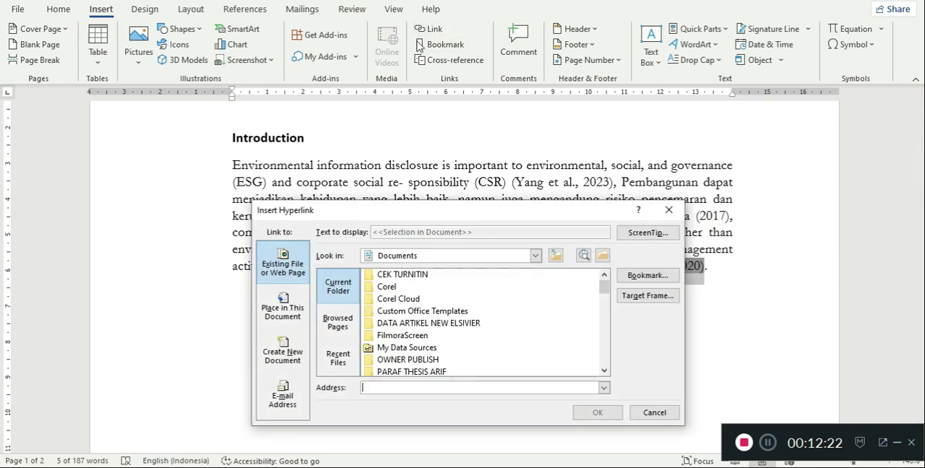
click(628, 281)
click(363, 268)
click(474, 406)
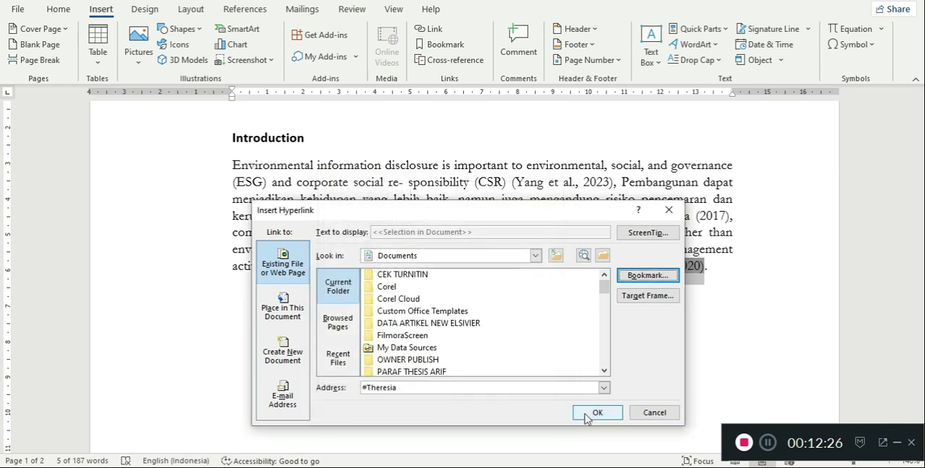
click(595, 413)
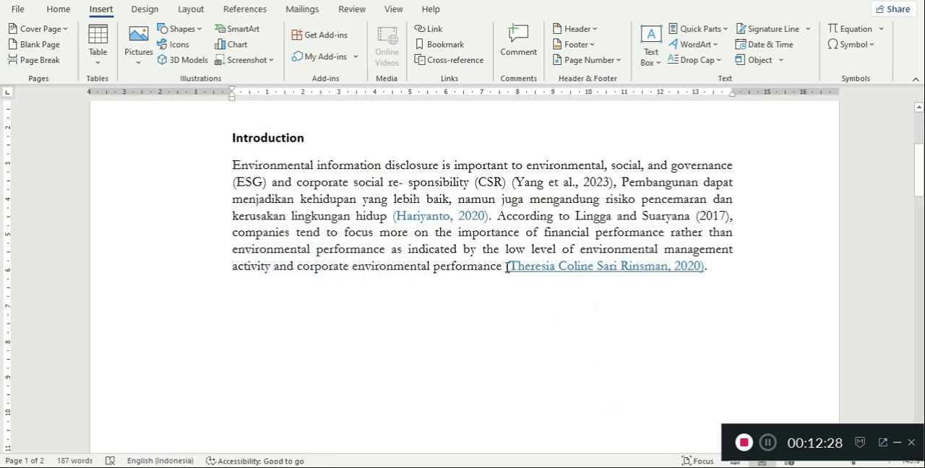
- Remove the underline from the linked citation at the end of the Introduction paragraph
drag(507, 267, 705, 267)
click(59, 9)
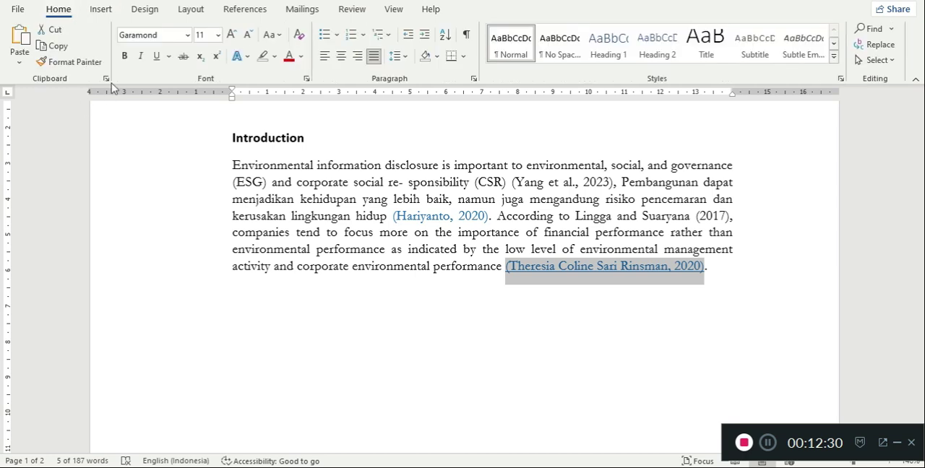
click(159, 57)
click(692, 296)
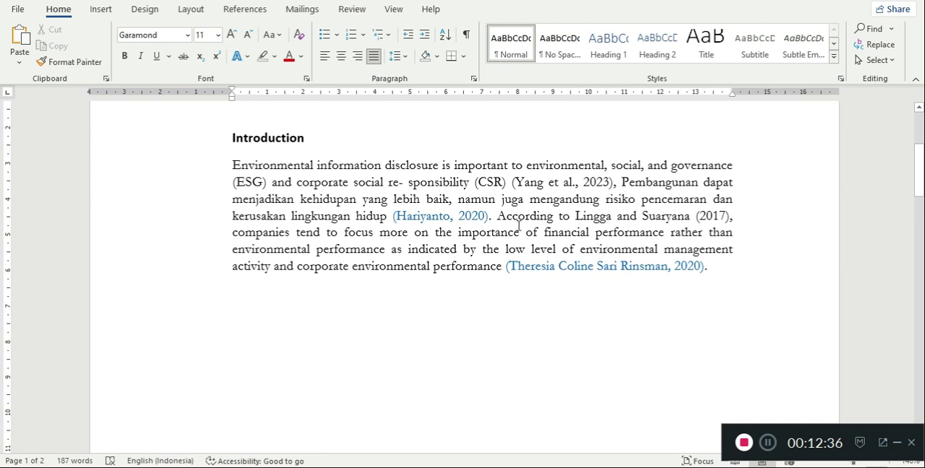
- Add a bookmark on the second author's surname in the third bibliography entry, using that surname as the bookmark name
scroll(515, 310, down, 12)
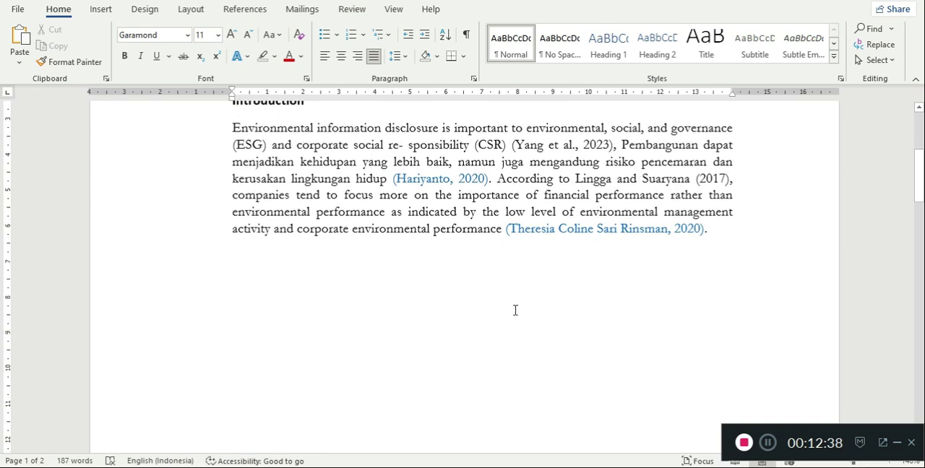
scroll(515, 310, down, 10)
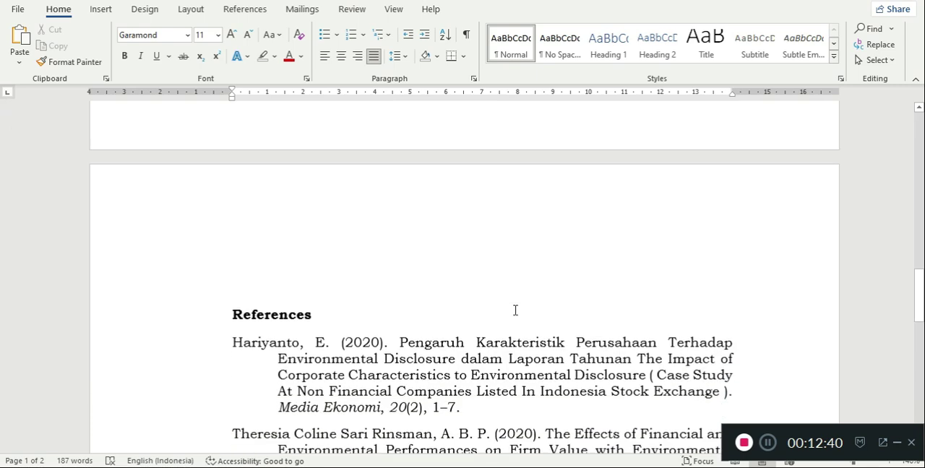
drag(233, 305, 359, 305)
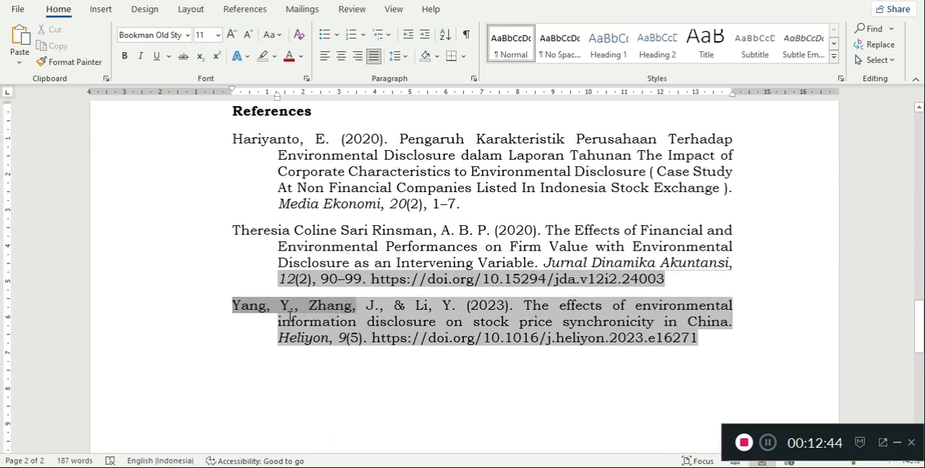
click(233, 305)
drag(233, 305, 354, 308)
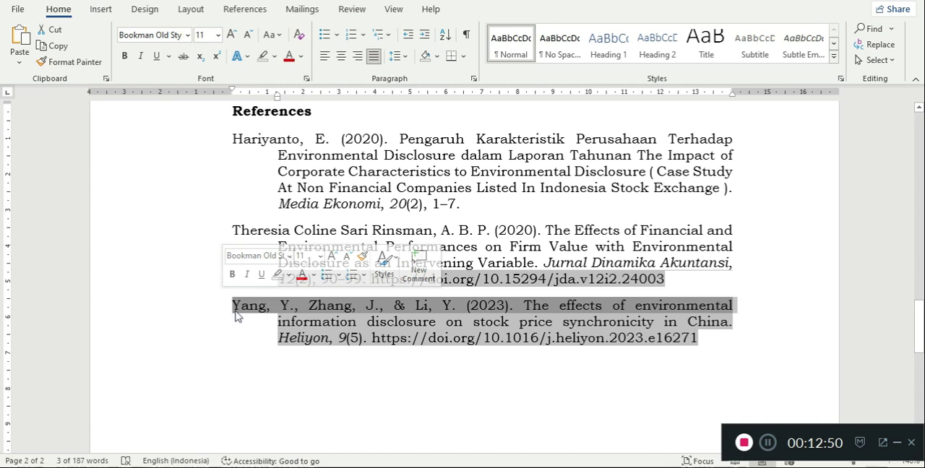
click(311, 306)
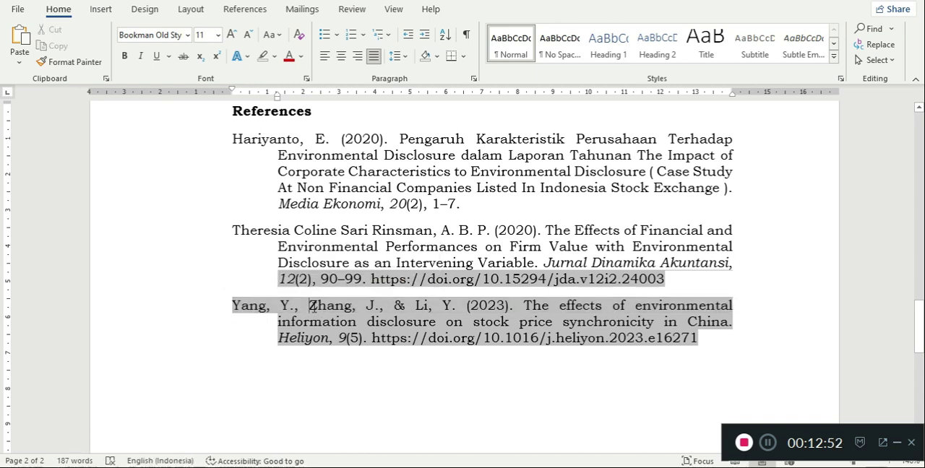
drag(311, 306, 354, 307)
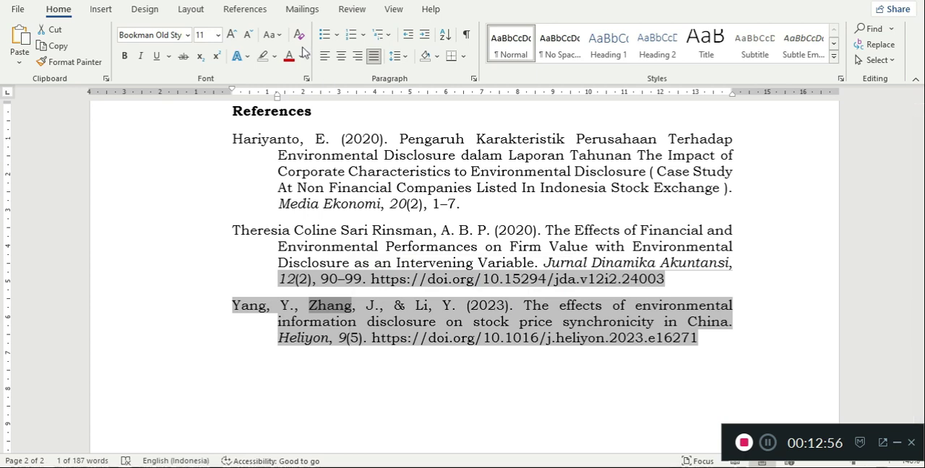
click(101, 9)
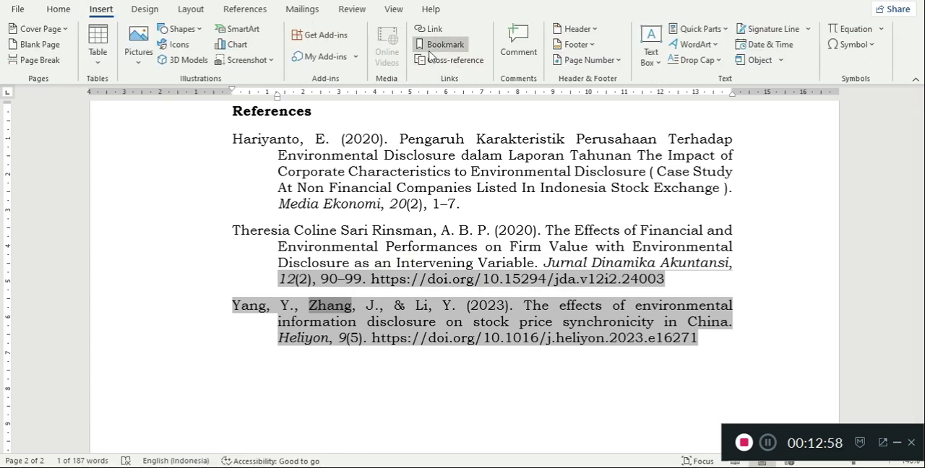
click(430, 49)
text(Zhang)
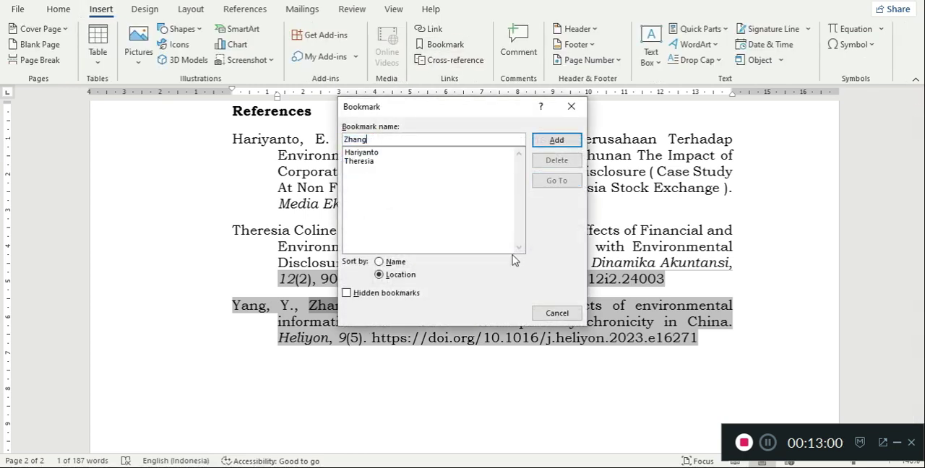
click(556, 140)
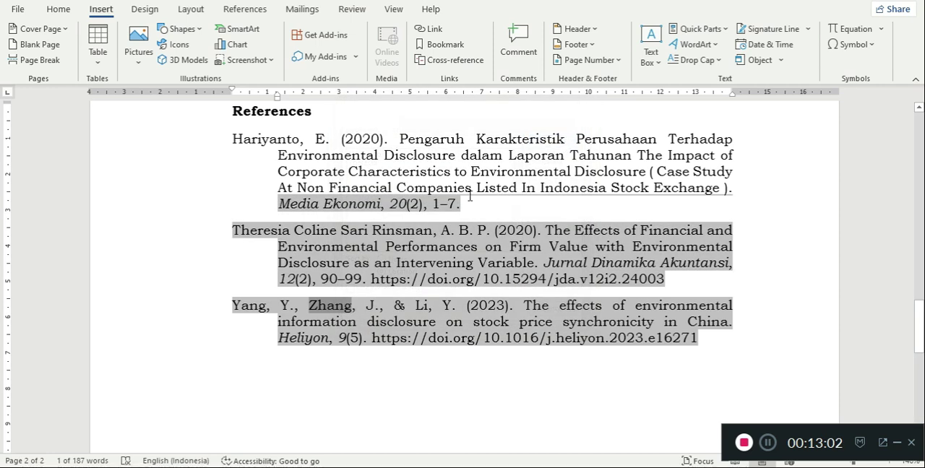
scroll(335, 347, up, 4)
scroll(335, 347, up, 8)
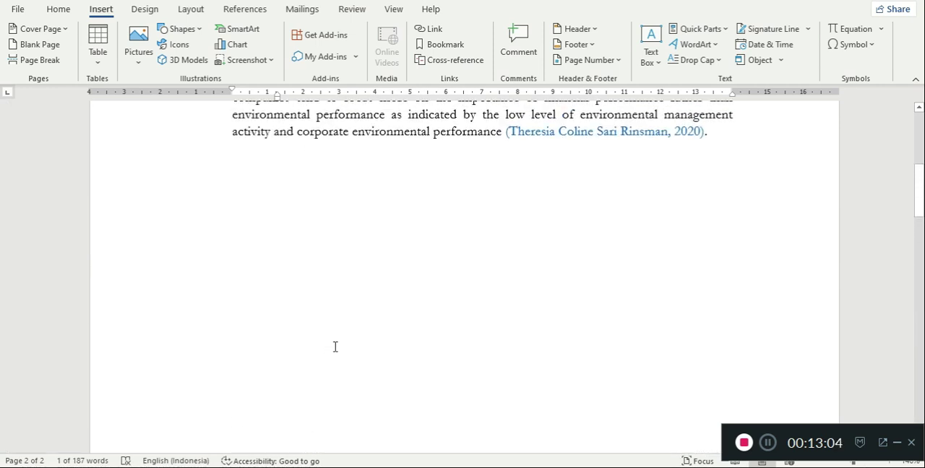
- Hyperlink the first in-text citation in the Introduction, including its parentheses, to the bookmark of the third bibliography entry
click(425, 333)
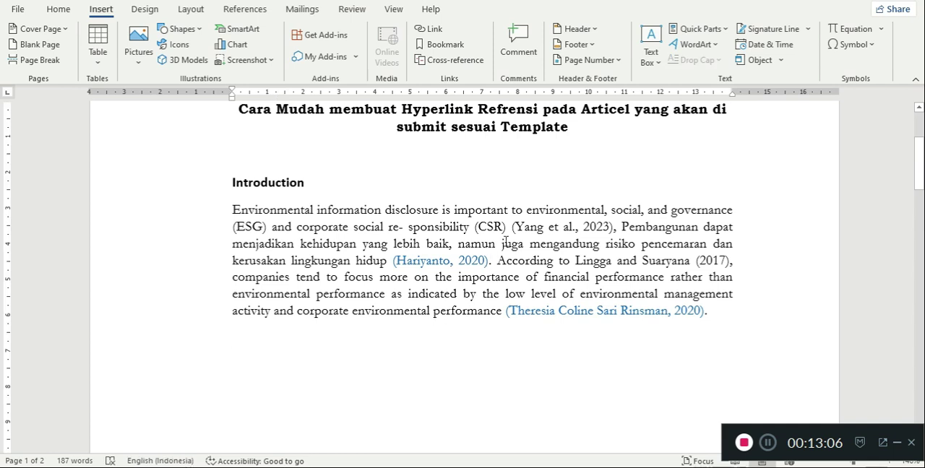
drag(513, 227, 600, 227)
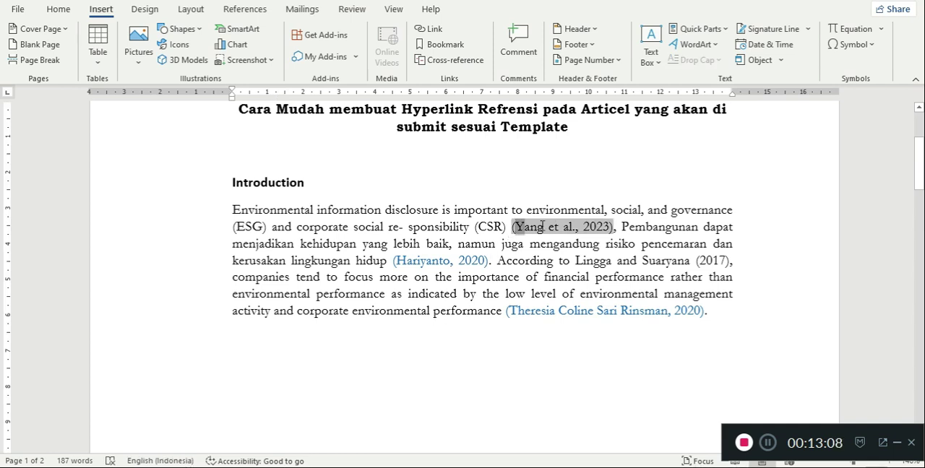
click(511, 227)
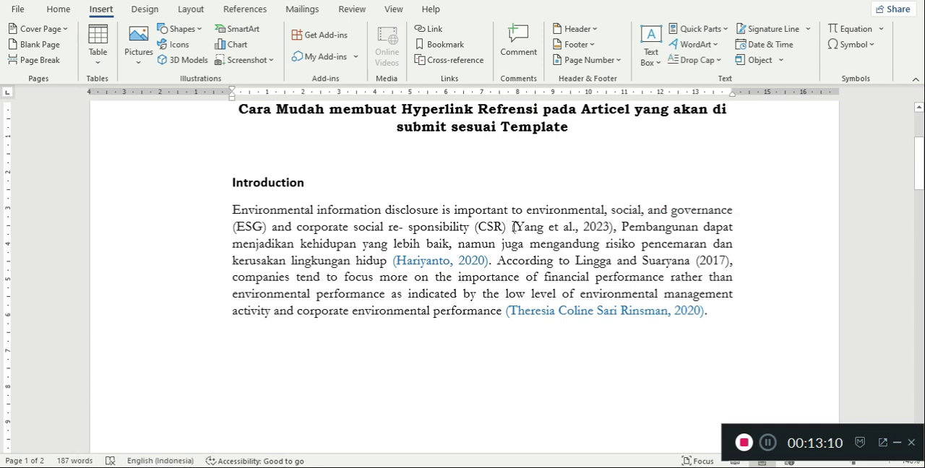
drag(512, 227, 616, 227)
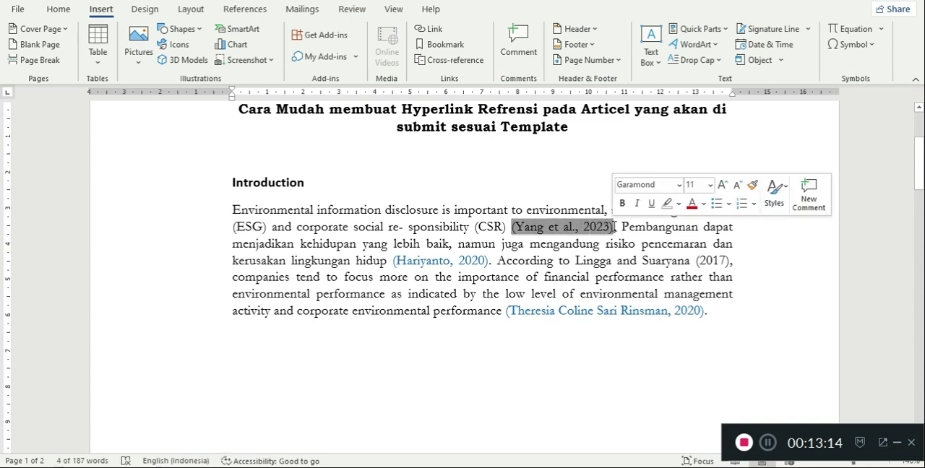
click(432, 29)
click(636, 276)
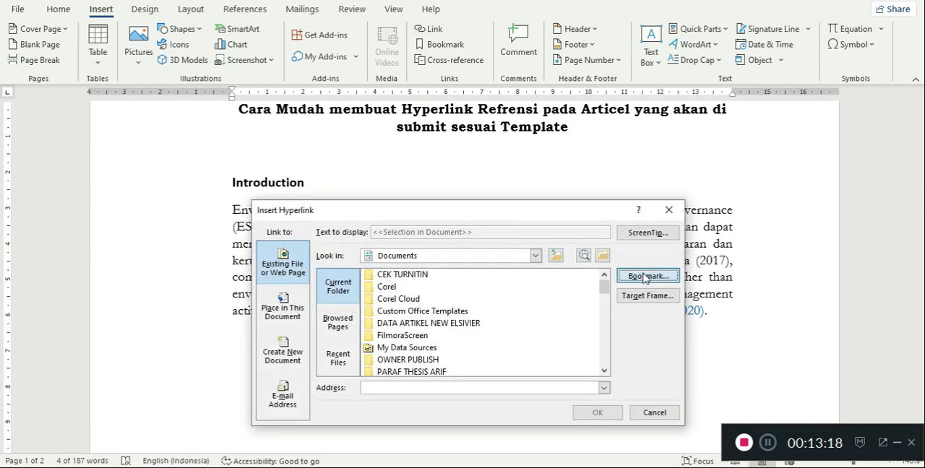
click(364, 282)
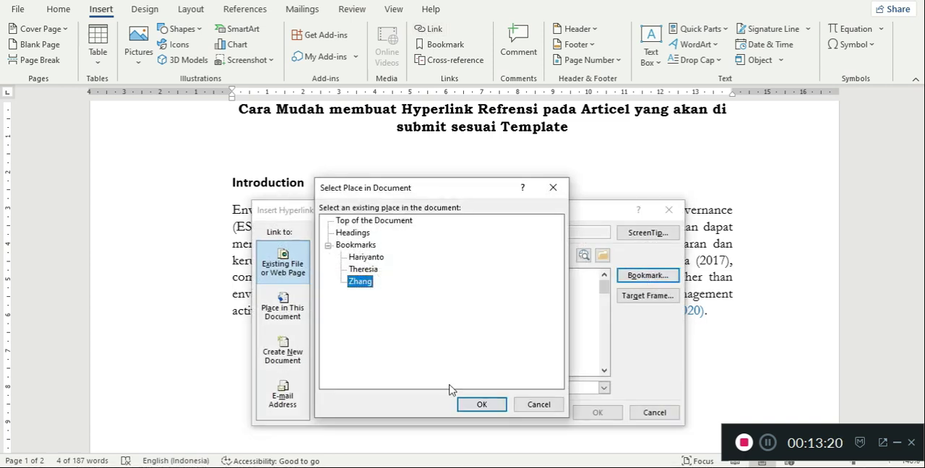
click(480, 405)
click(595, 413)
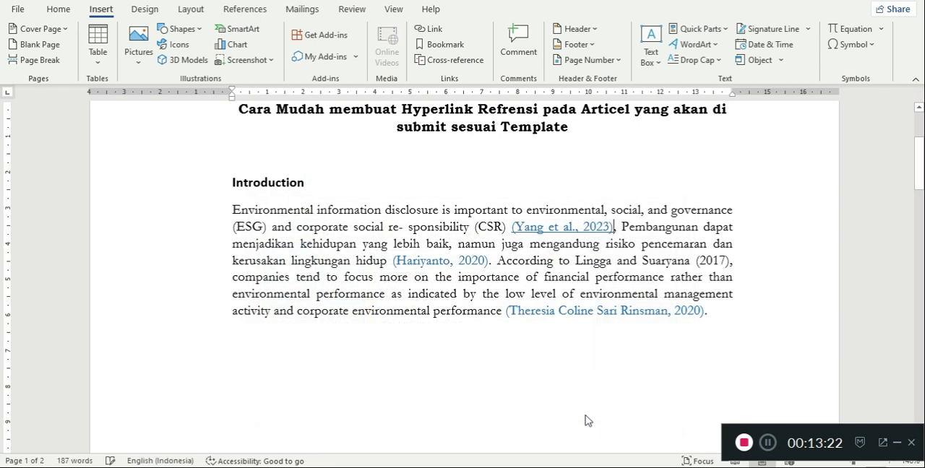
- Remove the underline from the linked first citation in the Introduction paragraph
double_click(515, 226)
click(513, 228)
drag(512, 229, 613, 230)
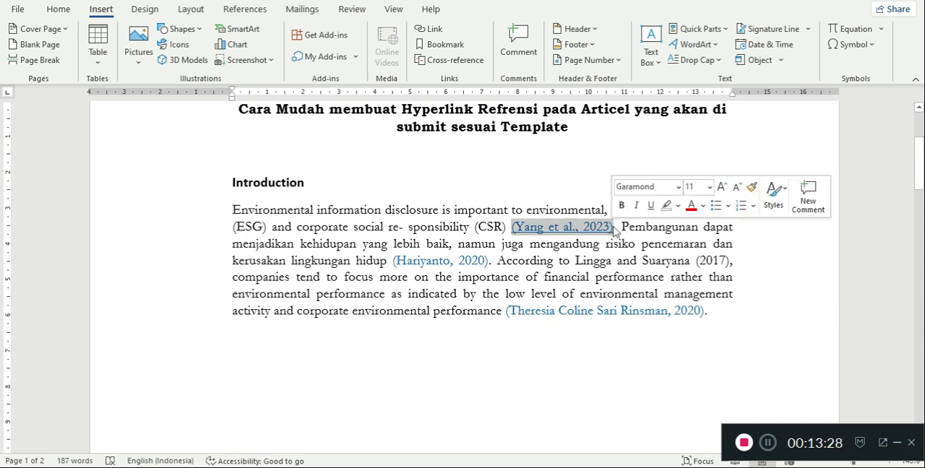
click(650, 206)
click(466, 297)
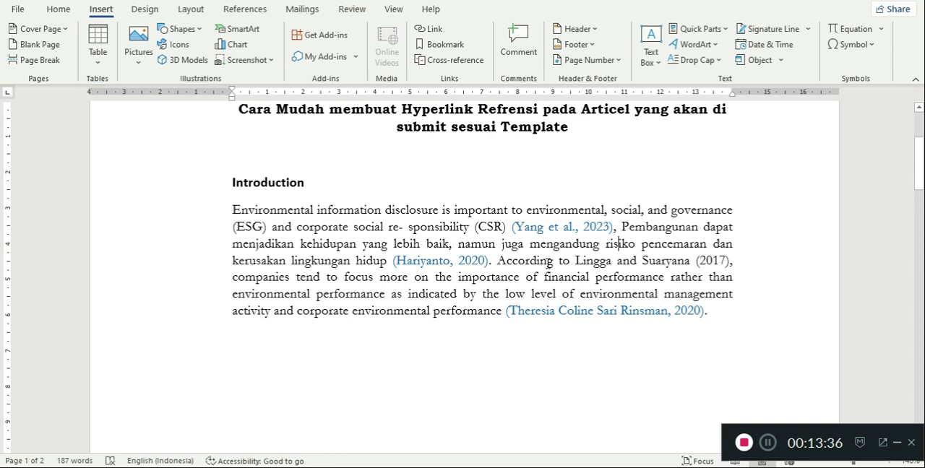
- Follow the first citation's link to its bibliography entry and examine the entries under References
ctrl+click(536, 229)
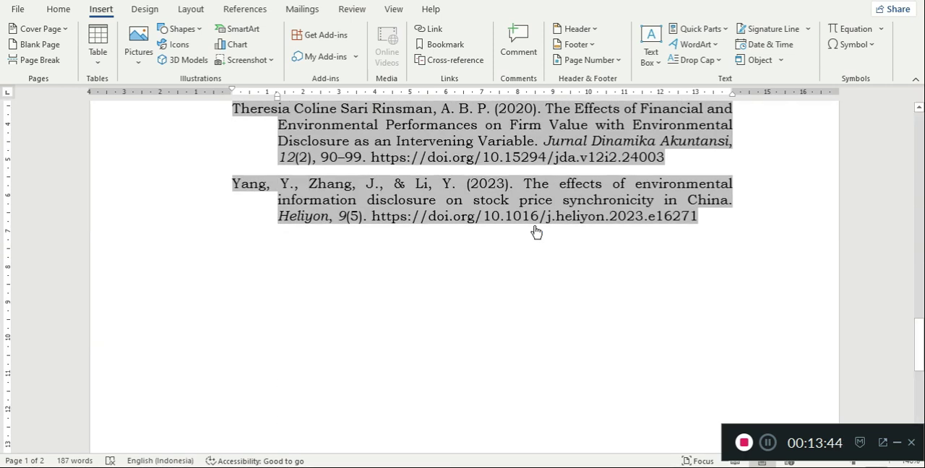
click(537, 284)
scroll(501, 299, up, 3)
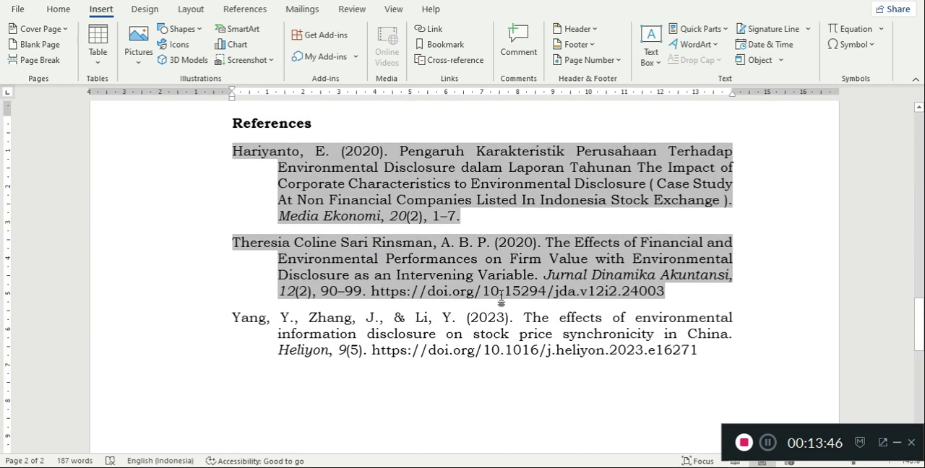
scroll(529, 352, up, 2)
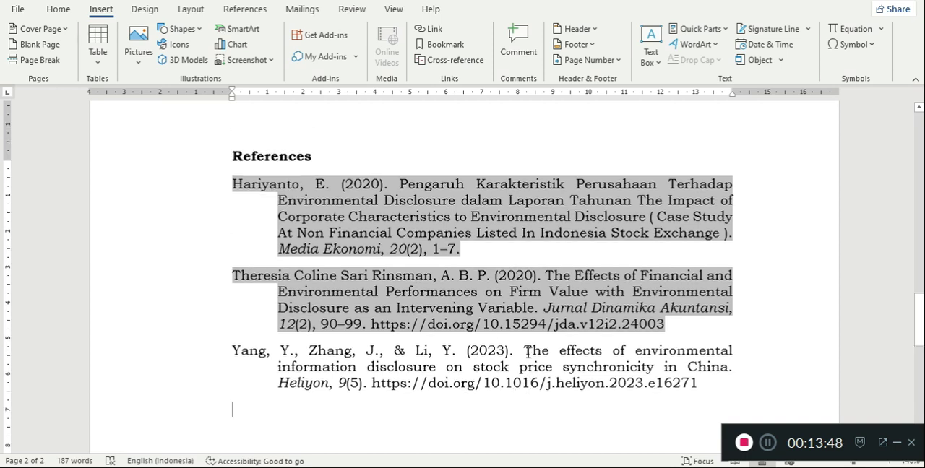
click(503, 317)
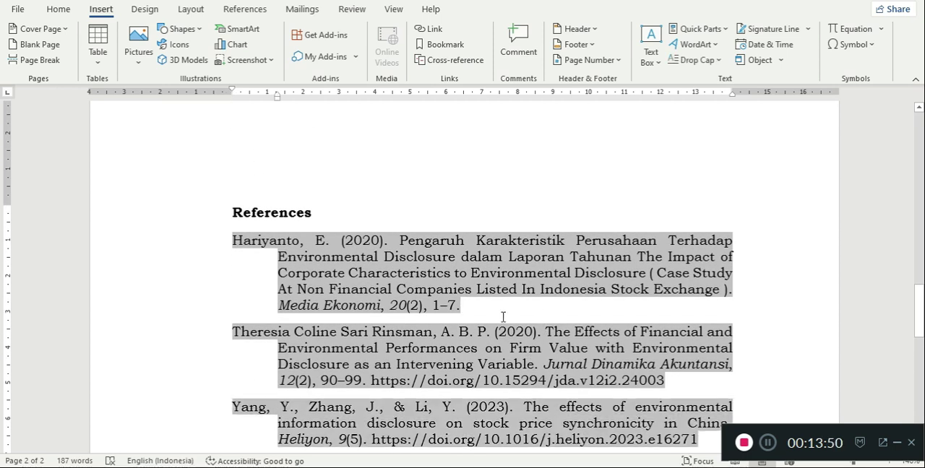
scroll(503, 317, down, 2)
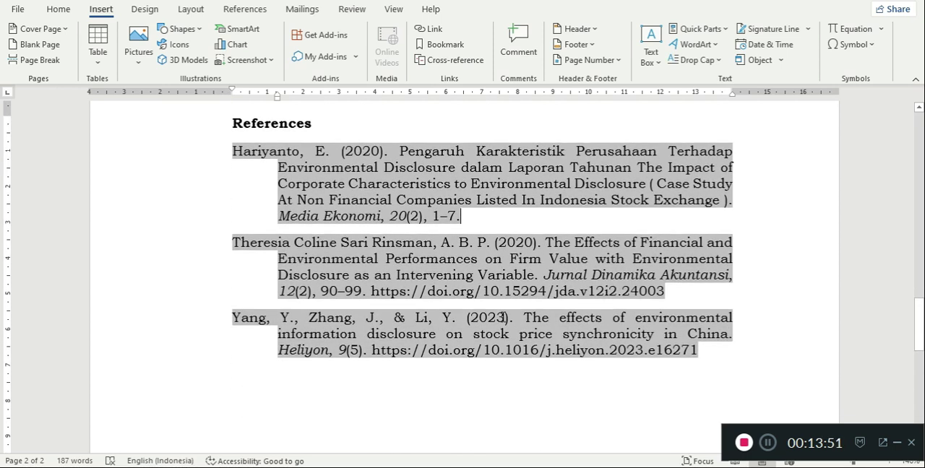
click(702, 353)
scroll(471, 382, up, 10)
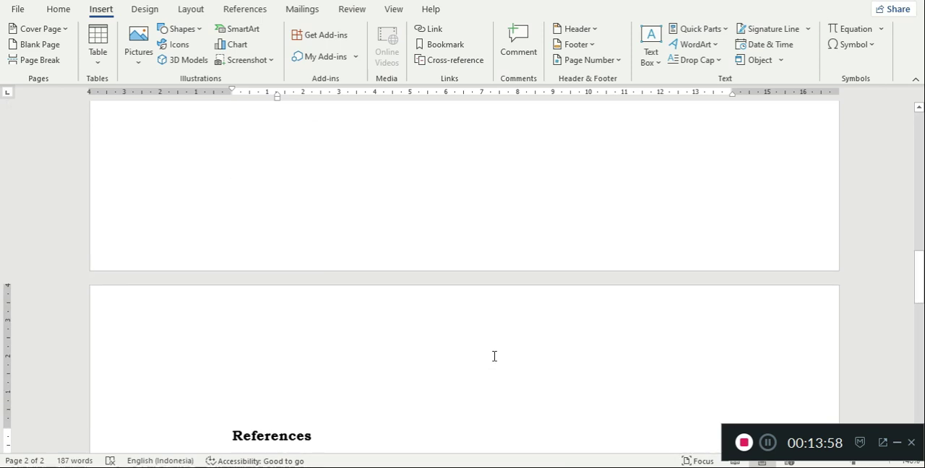
- Switch to the JIAB template in Google Docs and review its References section for the required citation style and hyperlinks
key(alt+Tab)
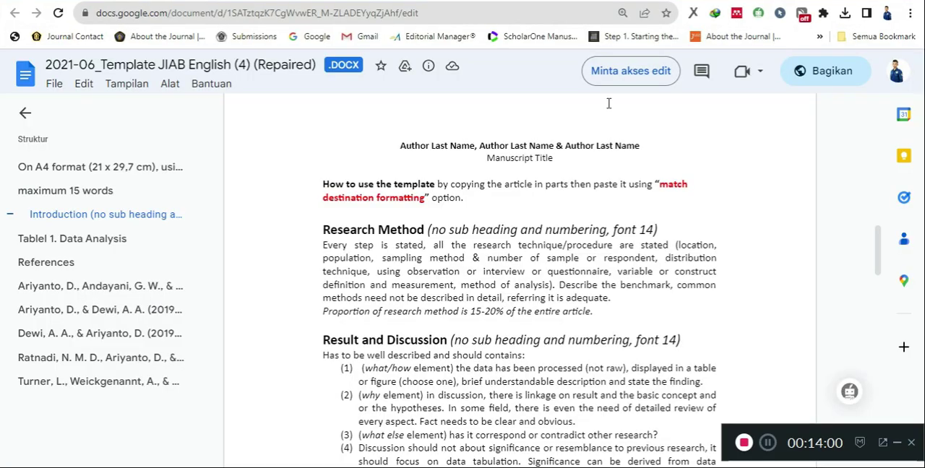
scroll(503, 288, down, 3)
scroll(503, 289, down, 10)
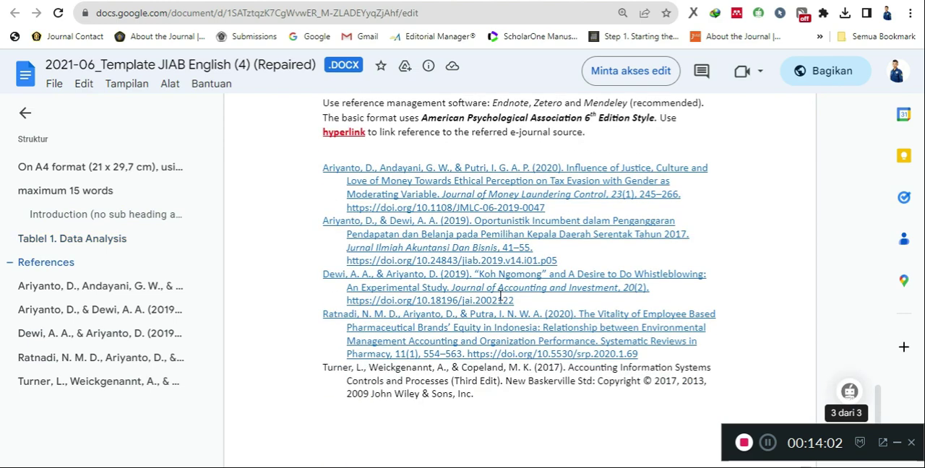
scroll(500, 296, up, 5)
scroll(500, 296, down, 4)
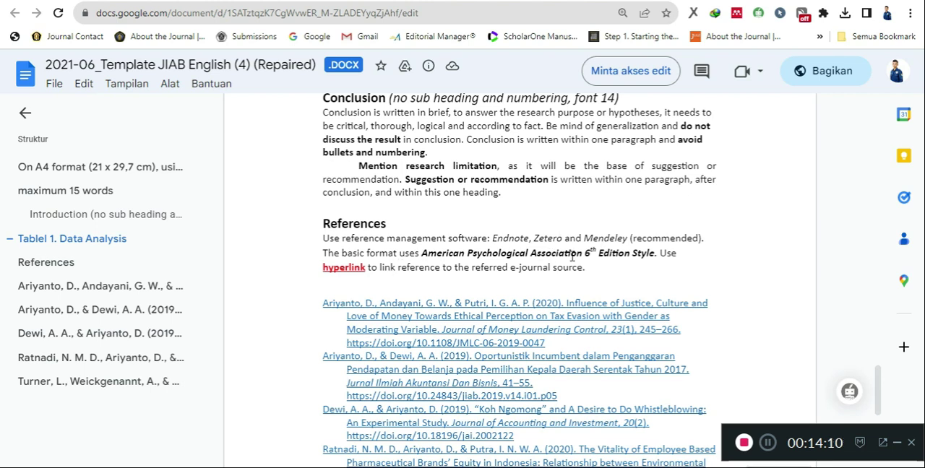
- Return to the Word article and set the Mendeley citation style to the author-named American Sociological Association 6th edition variant without an APA label
key(alt+Tab)
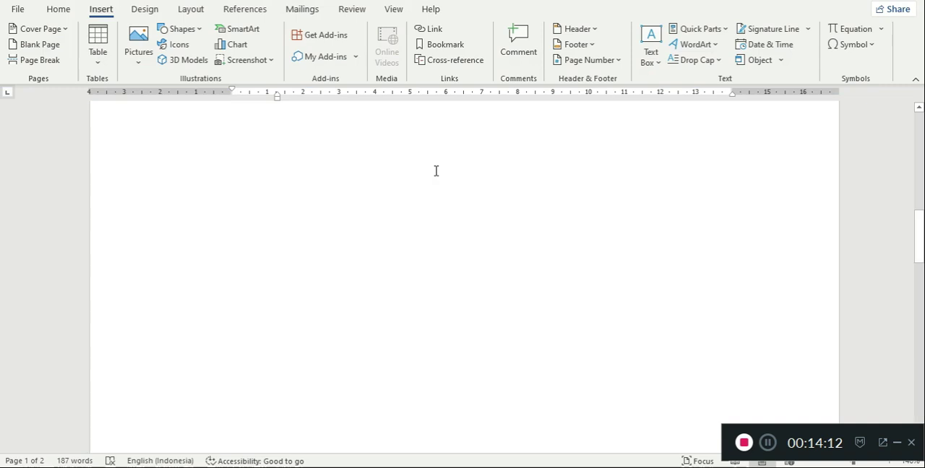
scroll(371, 181, up, 6)
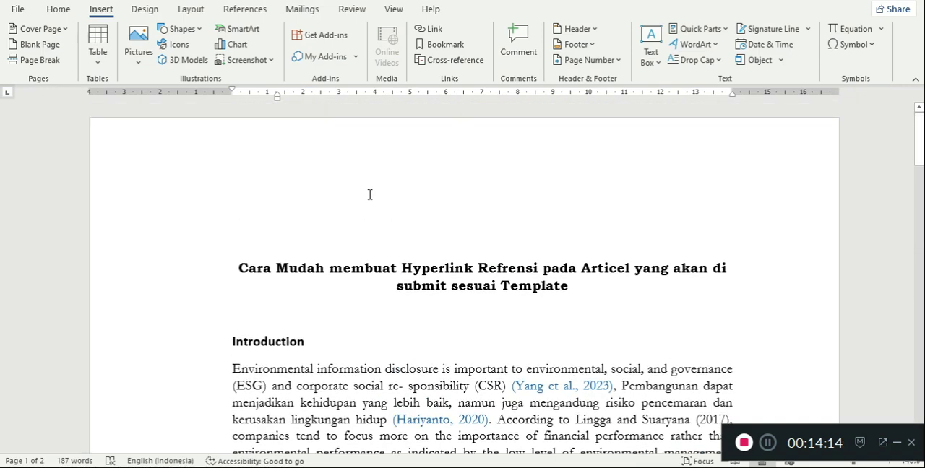
scroll(345, 214, down, 3)
click(345, 214)
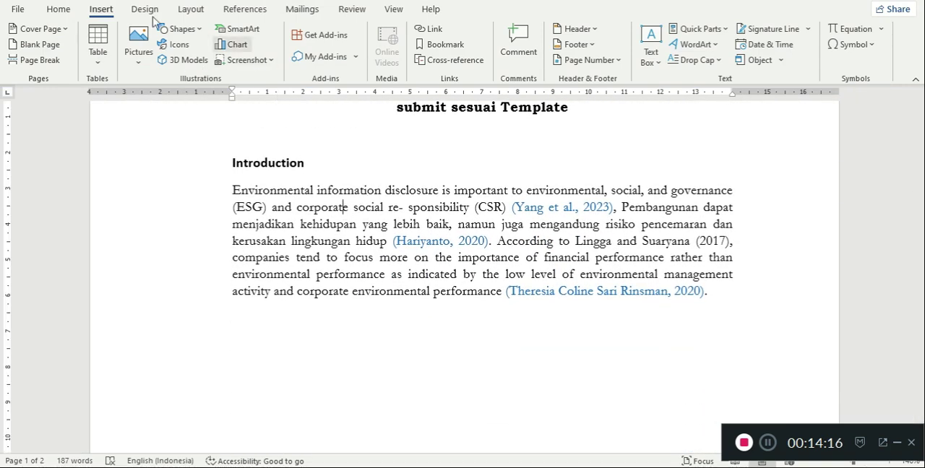
click(237, 14)
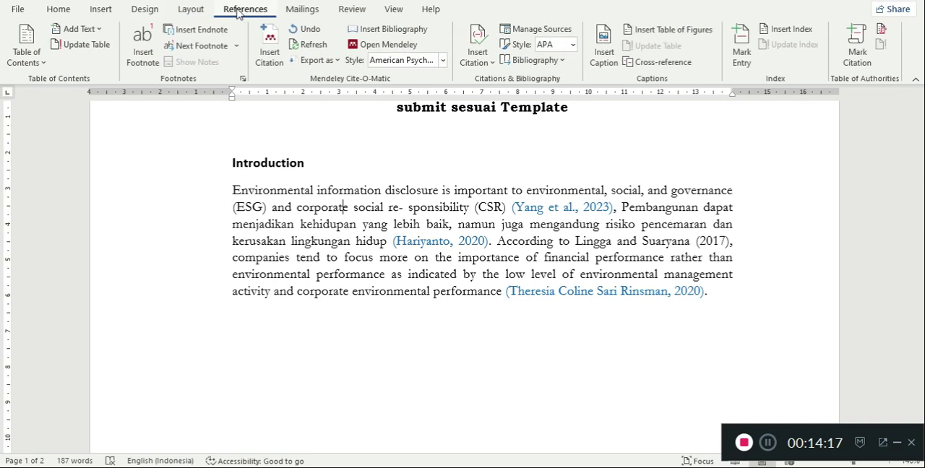
click(442, 61)
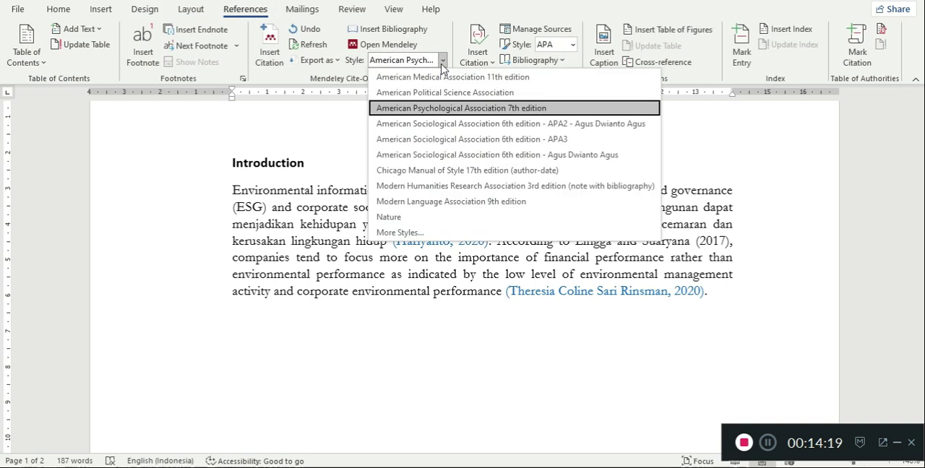
click(457, 155)
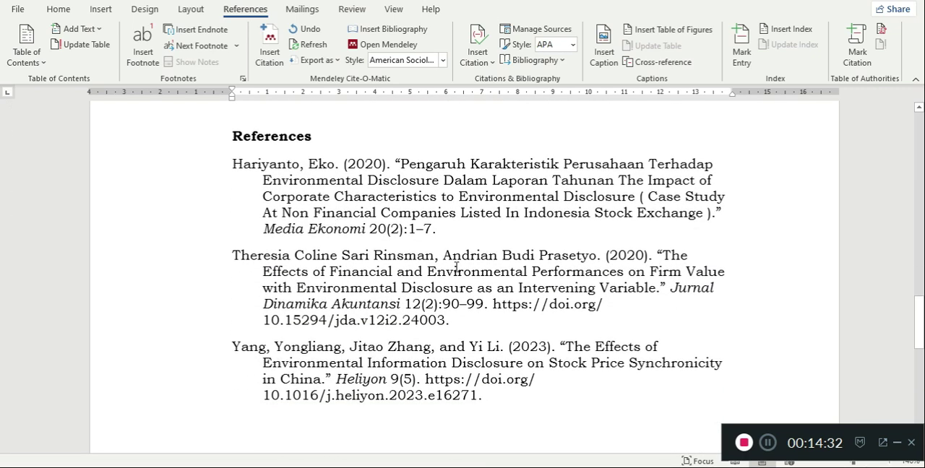
- Select the whole bibliography and reapply the author-named American Sociological Association 6th edition style without an APA label
click(500, 347)
click(59, 9)
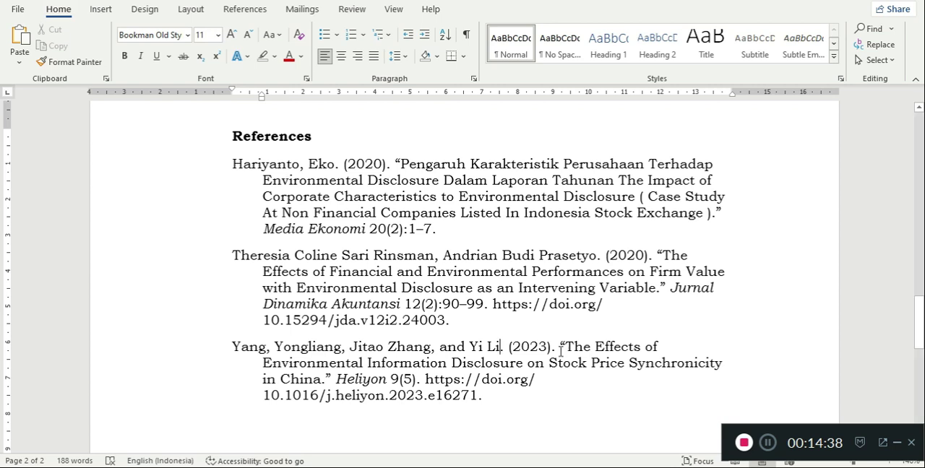
drag(491, 395, 233, 161)
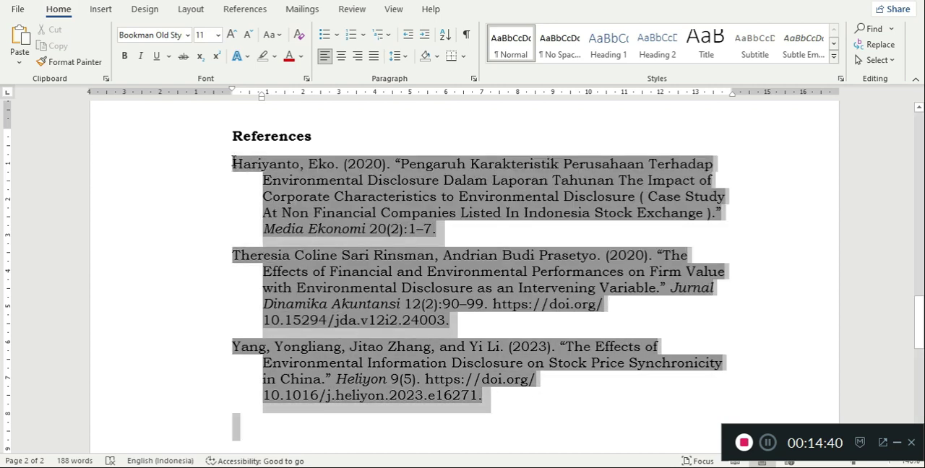
click(239, 9)
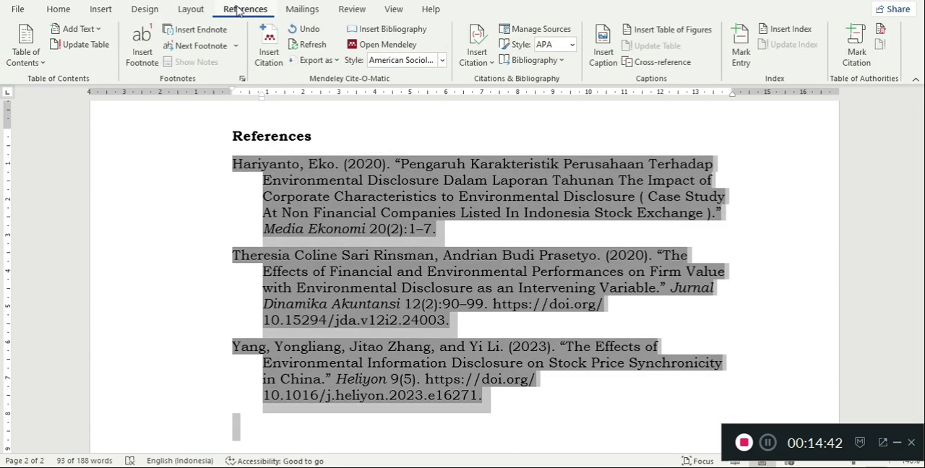
click(444, 61)
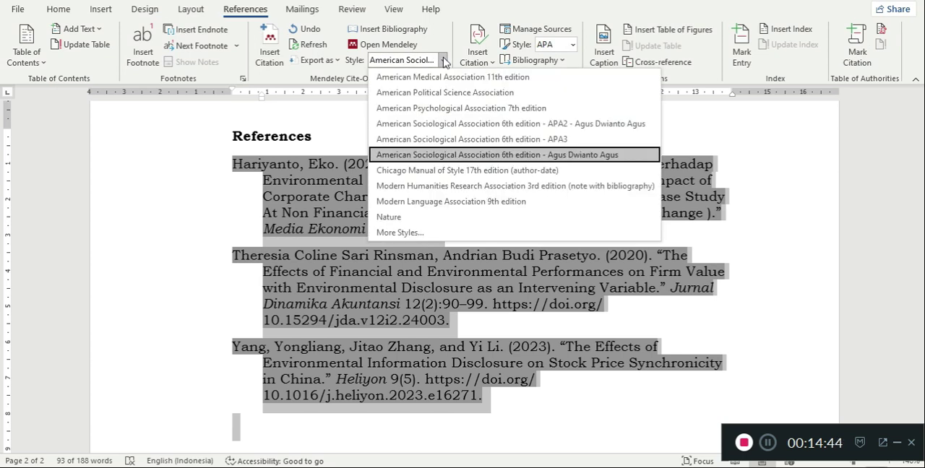
click(488, 161)
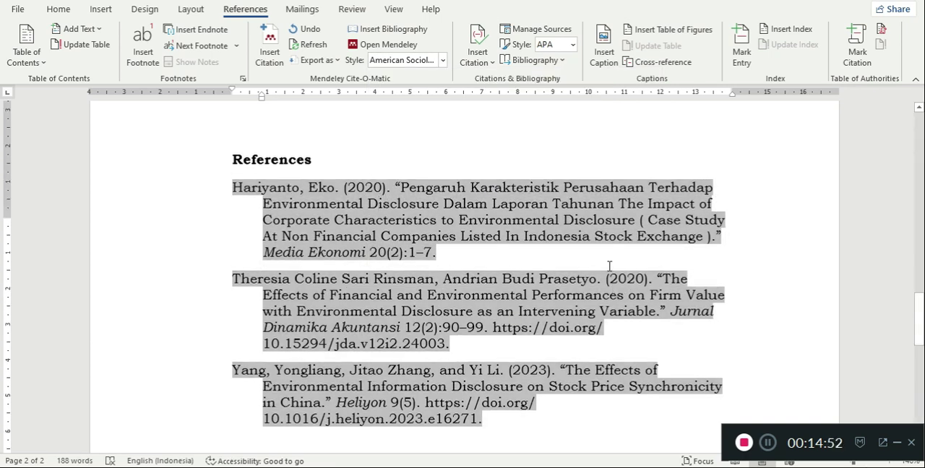
- Check the formatting of the bibliography entries and the linked in-text citations in the Introduction under the new style
scroll(572, 277, up, 5)
scroll(494, 306, down, 6)
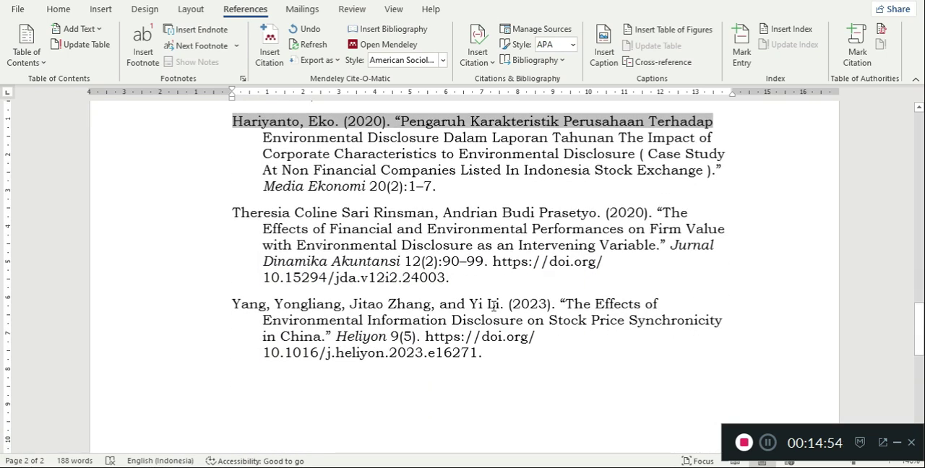
scroll(564, 337, up, 6)
scroll(566, 338, up, 10)
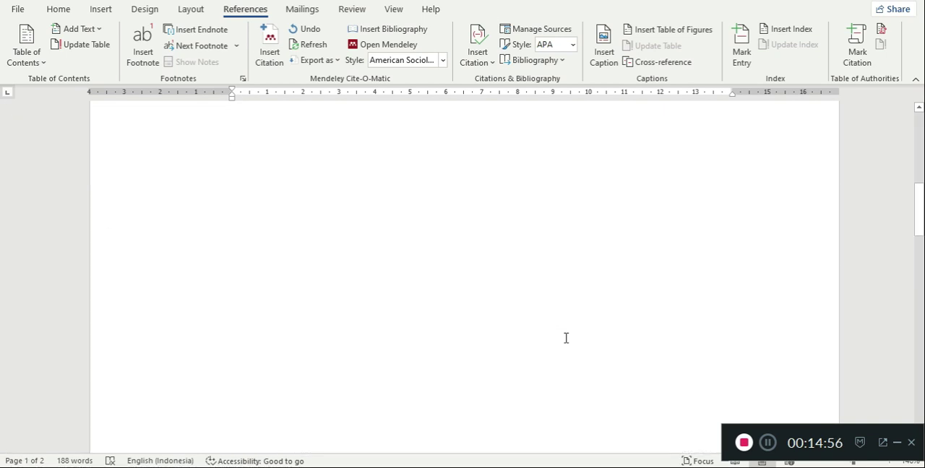
scroll(566, 338, up, 3)
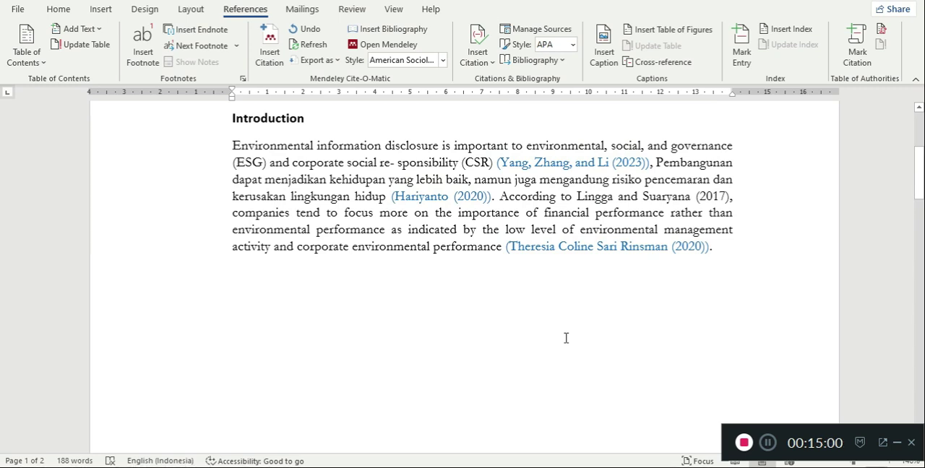
scroll(566, 338, up, 3)
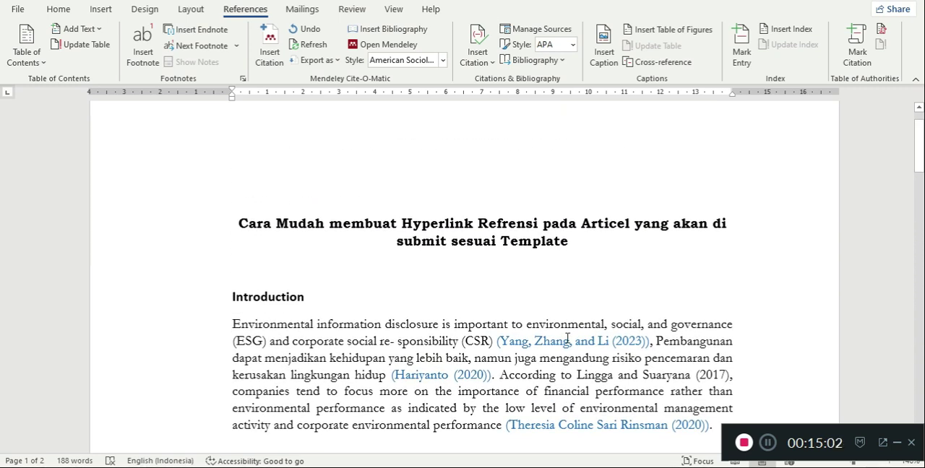